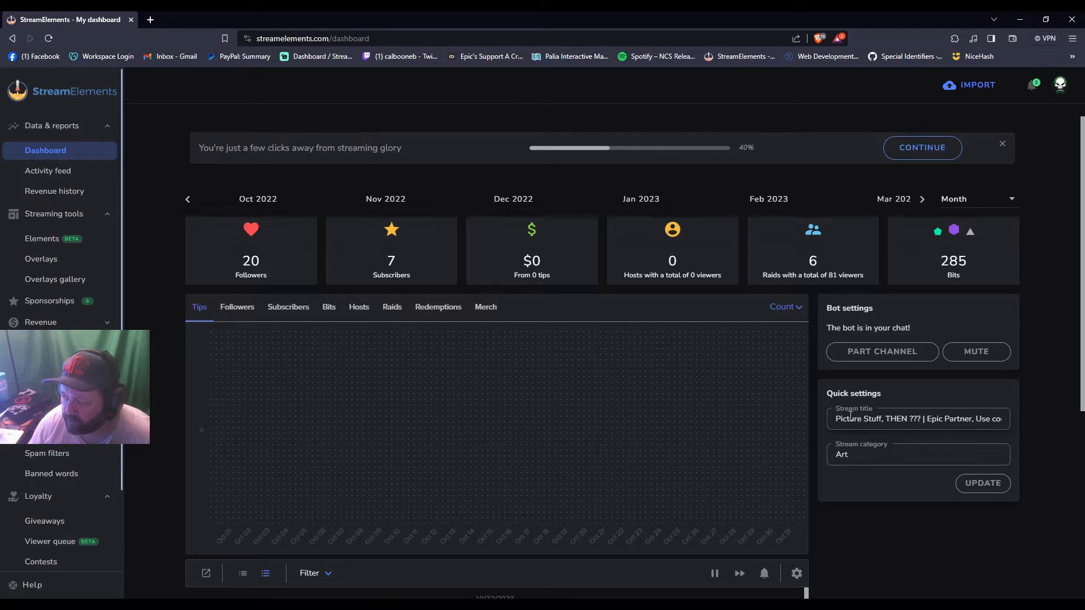
Create a new overlay from the StreamElements overlays page, using the 1080p resolution
left_click_drag(826, 327, 920, 330)
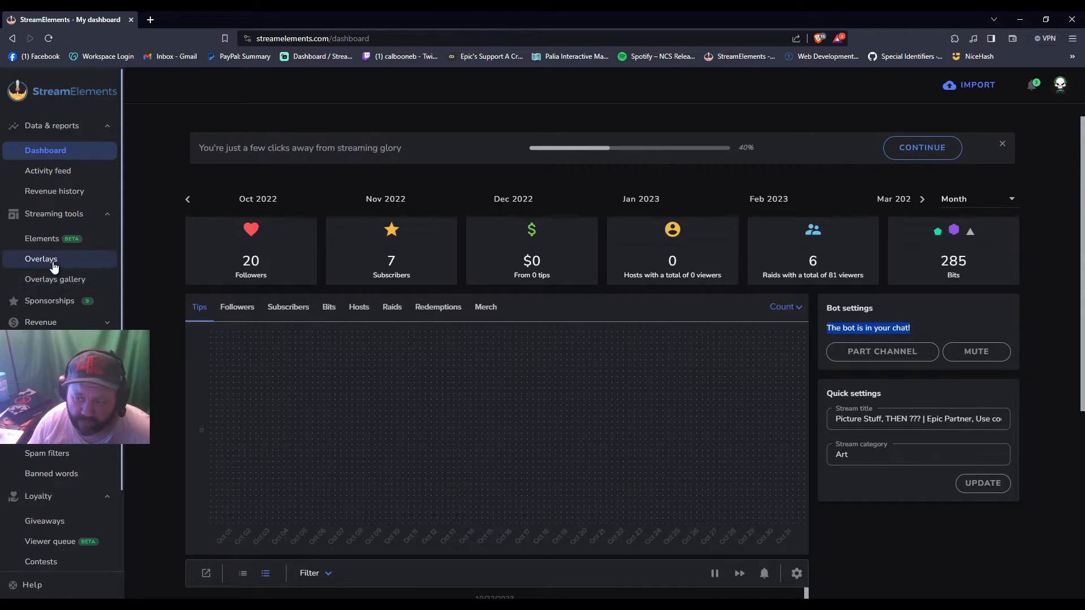
left_click(60, 215)
left_click(60, 214)
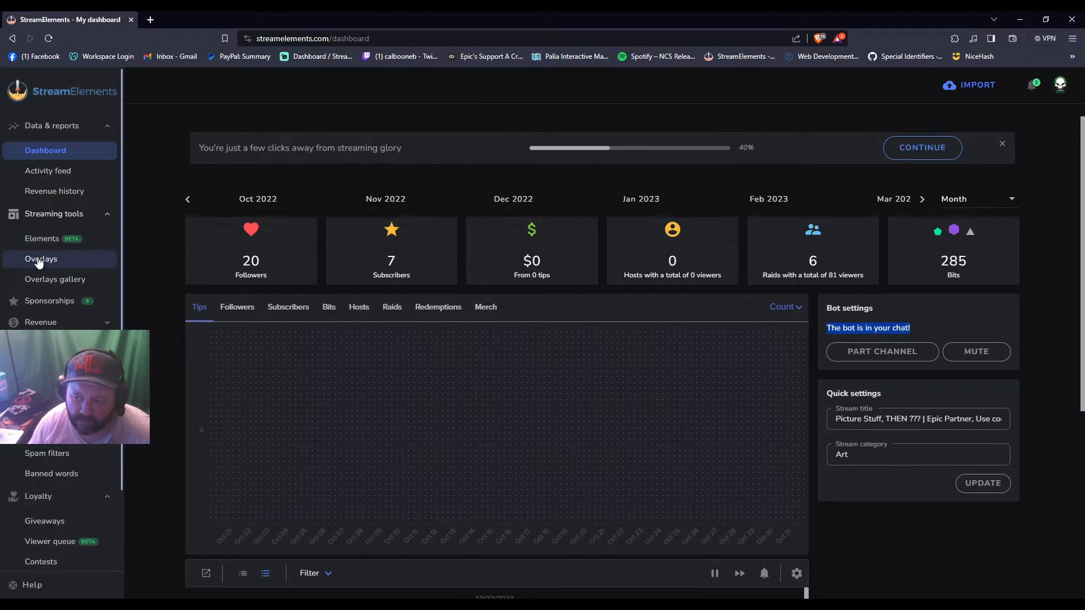
left_click(39, 260)
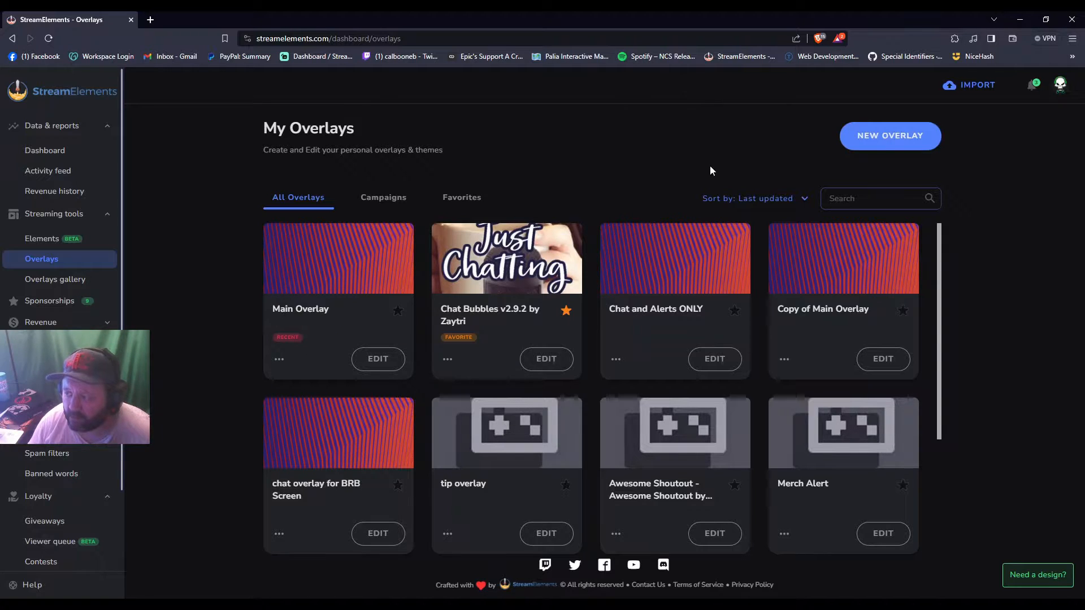
left_click(880, 139)
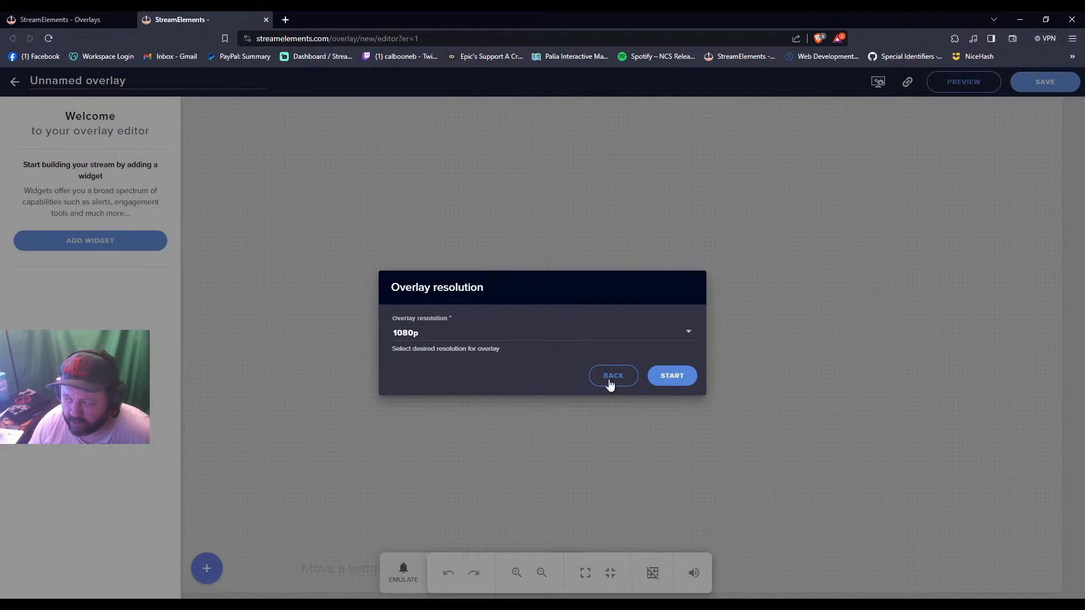
left_click(677, 380)
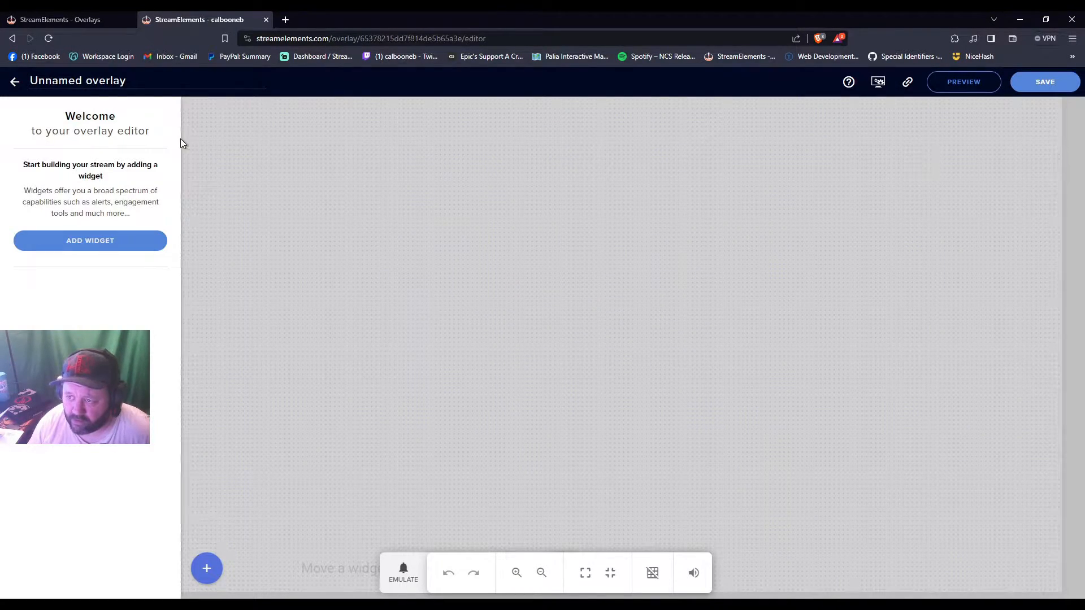
Rename the unnamed overlay as "new"
left_click_drag(135, 79, 26, 88)
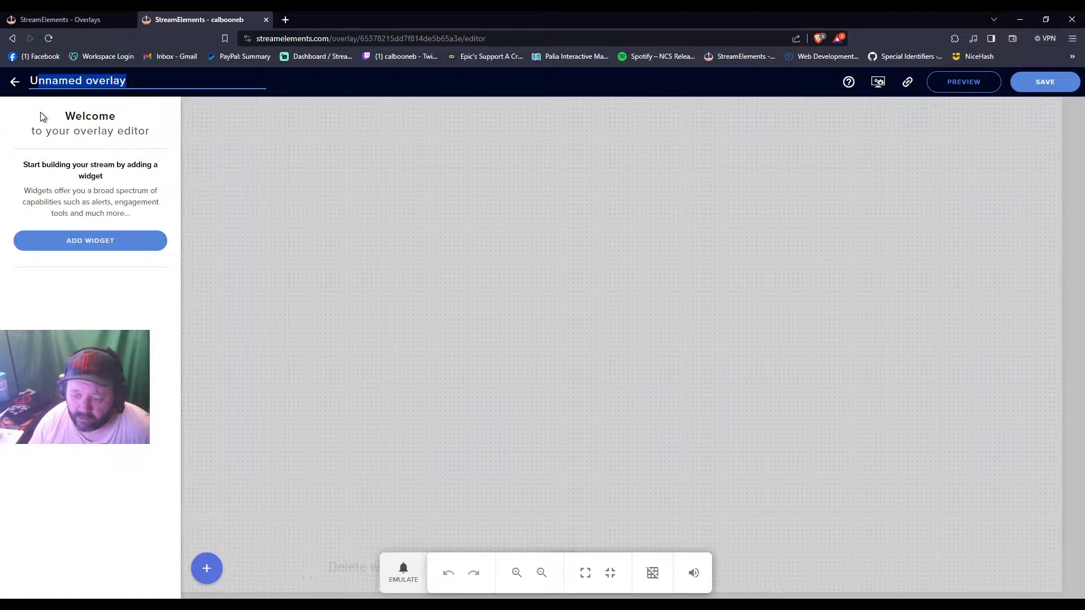
type("Unew")
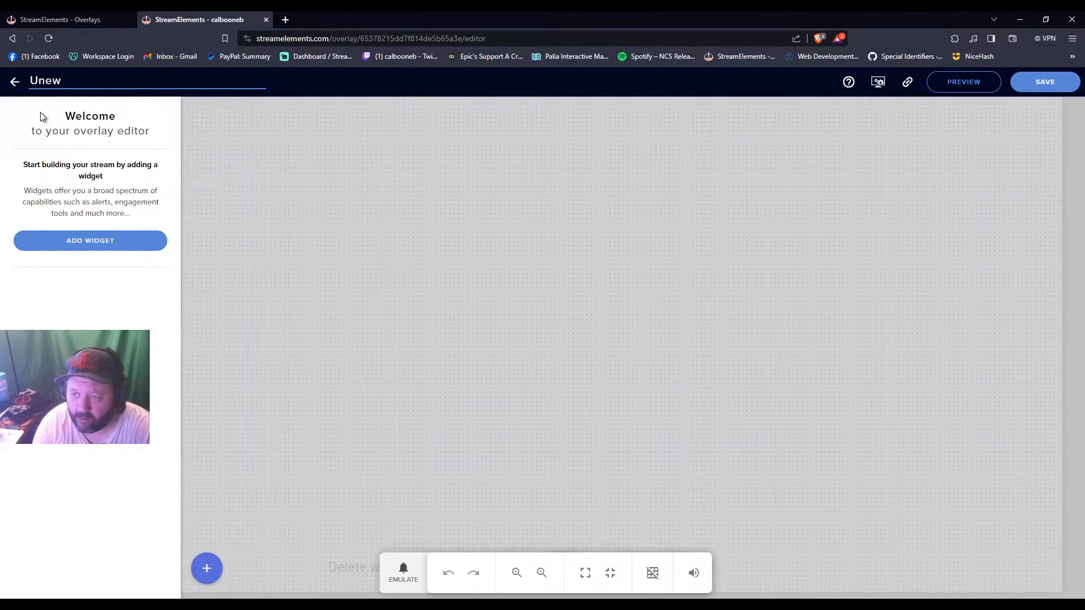
key("BackSpace")
key("BackSpace")
key("BackSpace")
type("new")
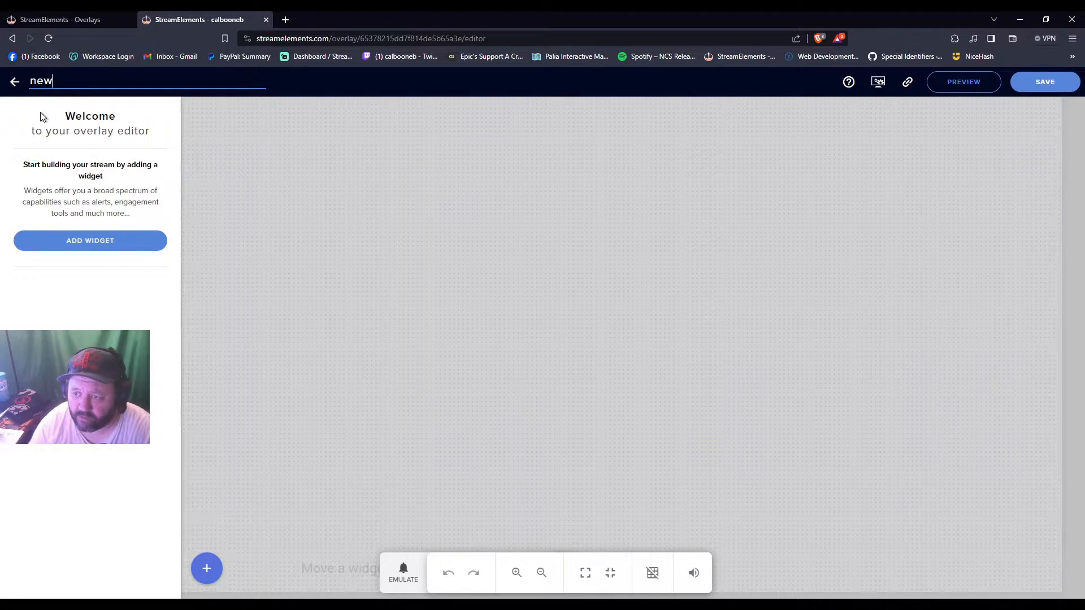
left_click(387, 287)
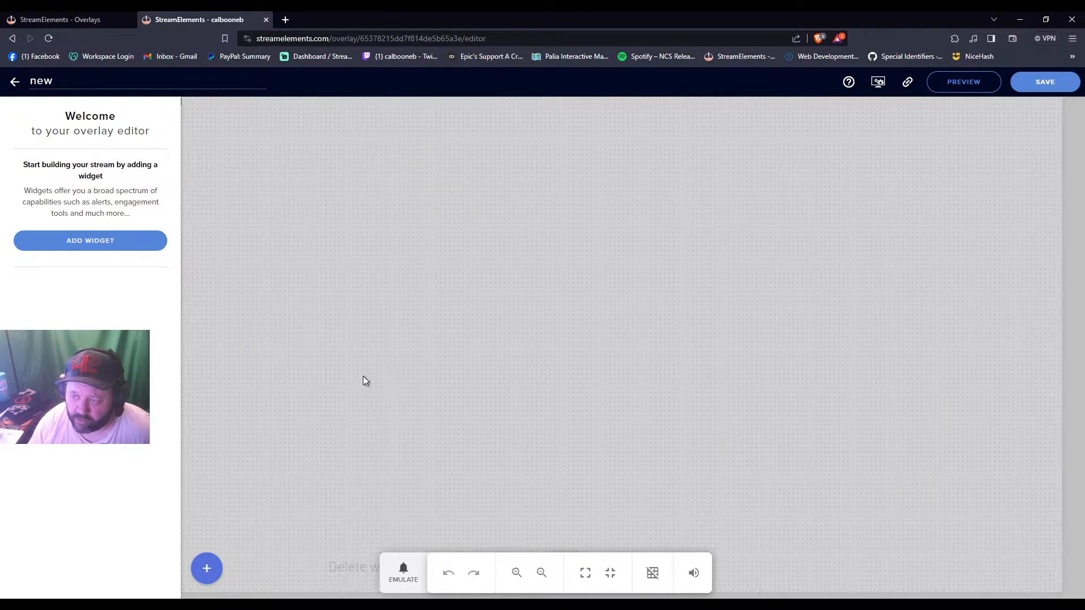
Add a Store redemptions alert widget, move it to the canvas's right half and enlarge it to about 563 px wide
left_click(207, 571)
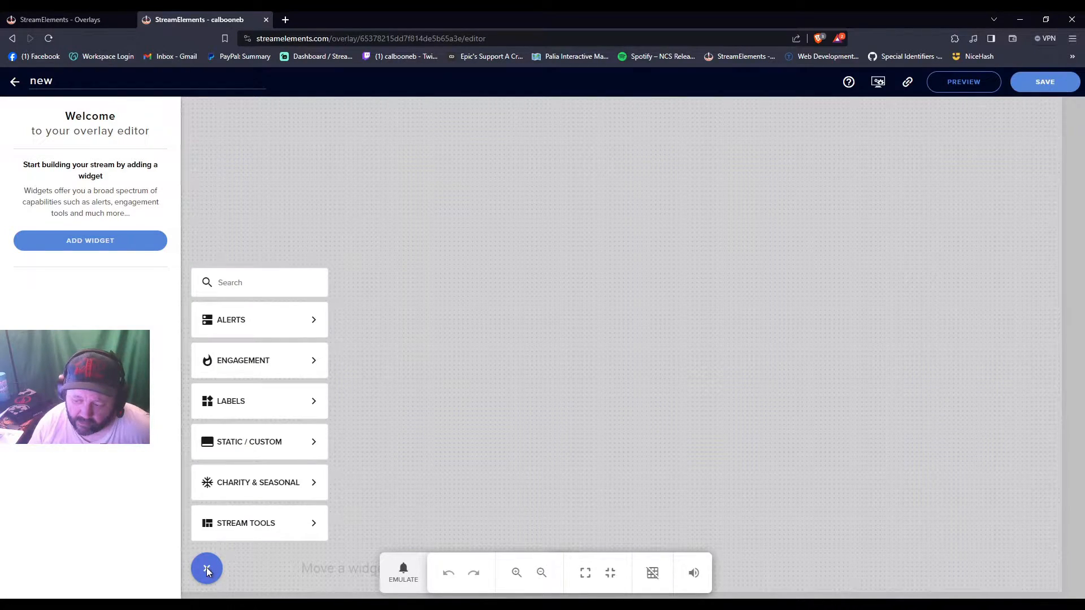
mouse_move(262, 316)
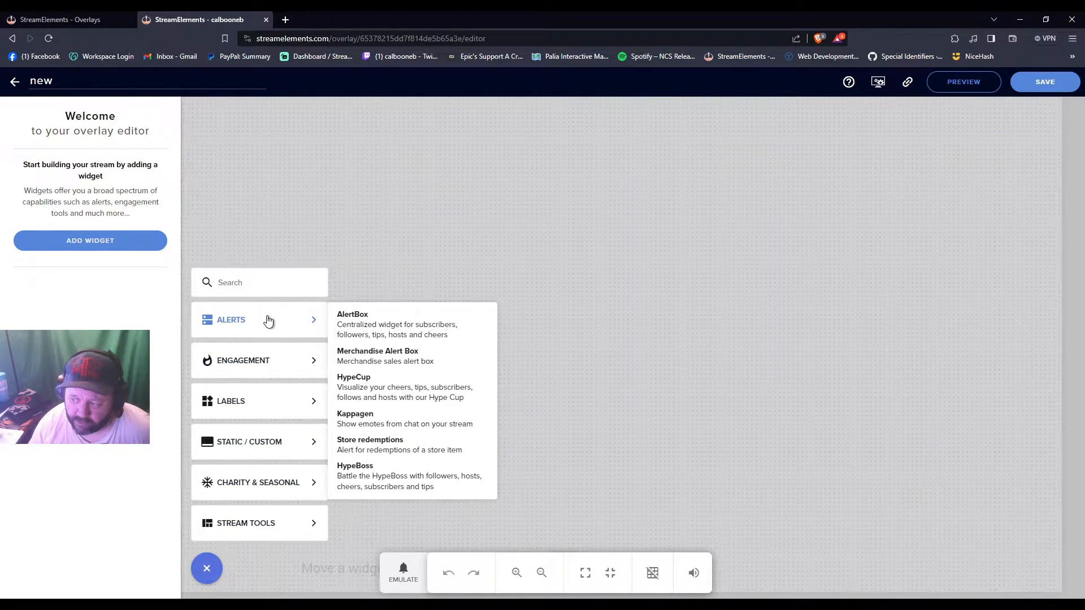
left_click(385, 445)
left_click_drag(303, 164, 816, 310)
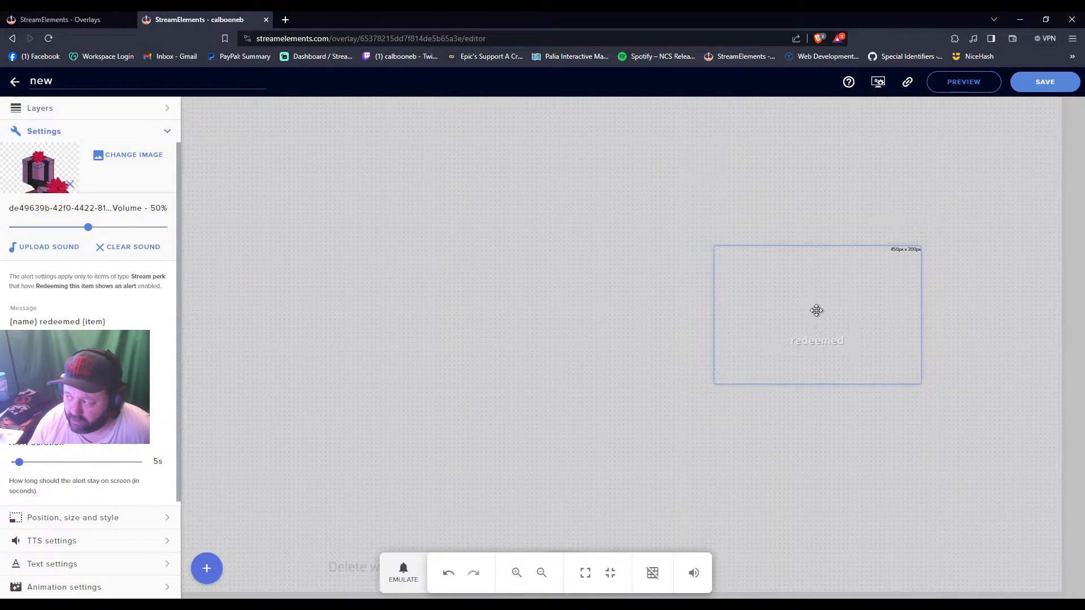
left_click_drag(717, 248, 663, 221)
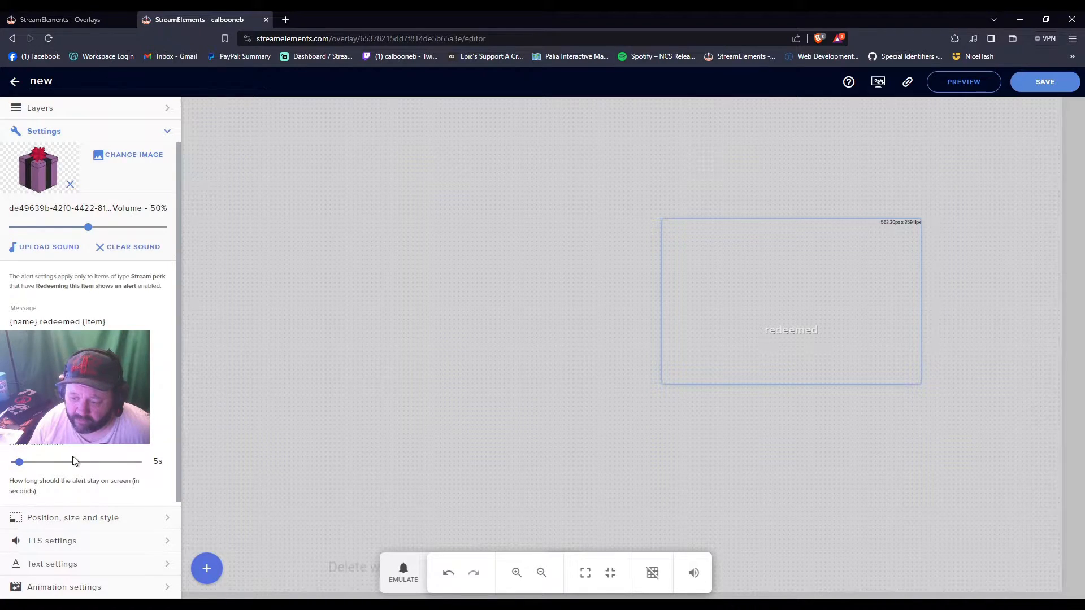
Copy the overlay's URL and save the overlay
scroll(73, 460, "down", 1)
scroll(74, 460, "up", 1)
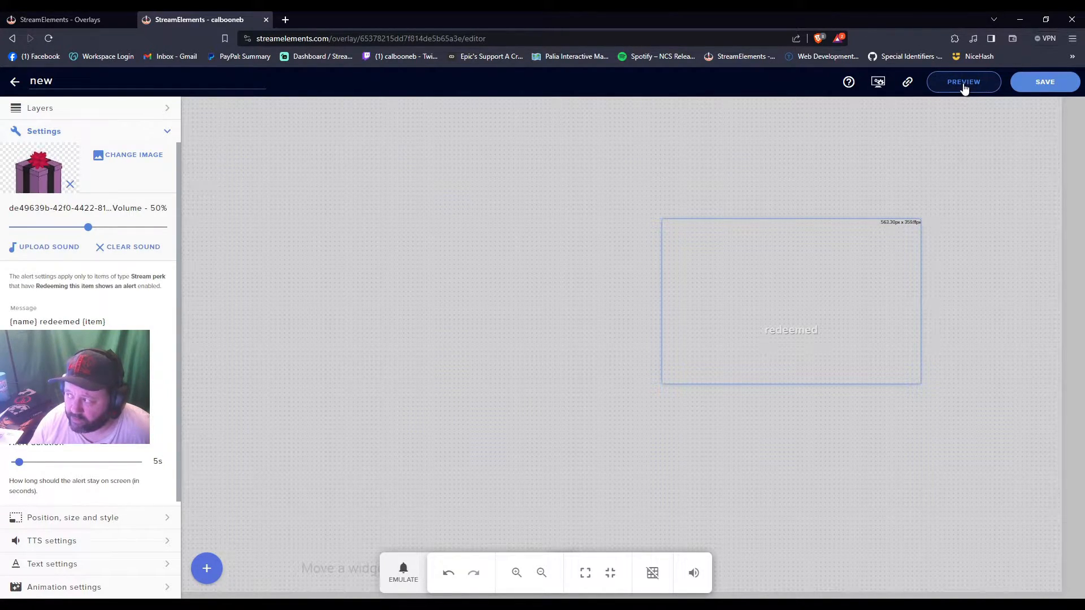
left_click(907, 85)
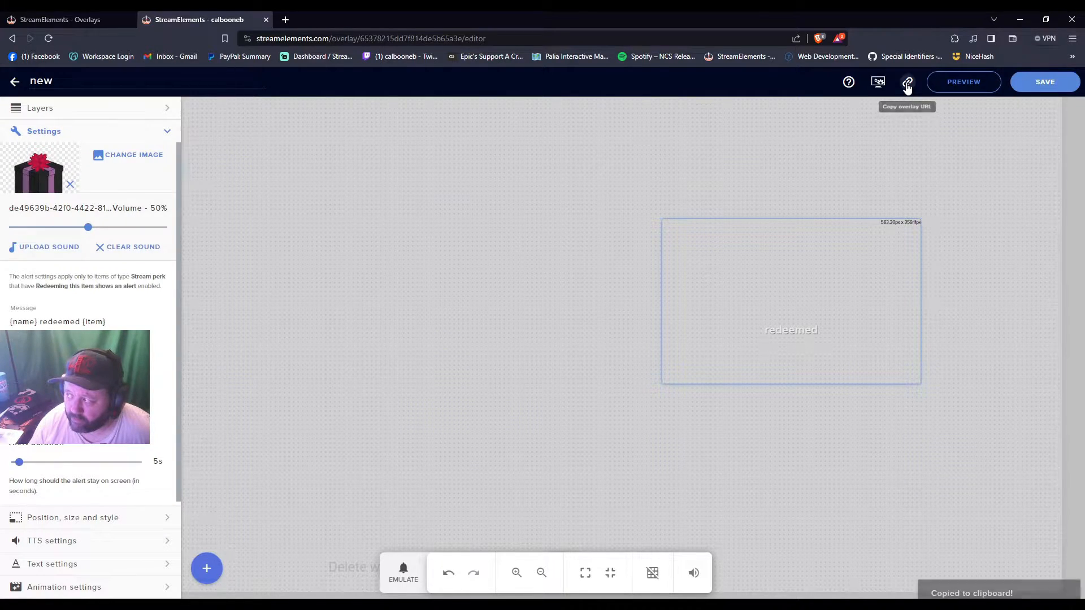
left_click(1046, 83)
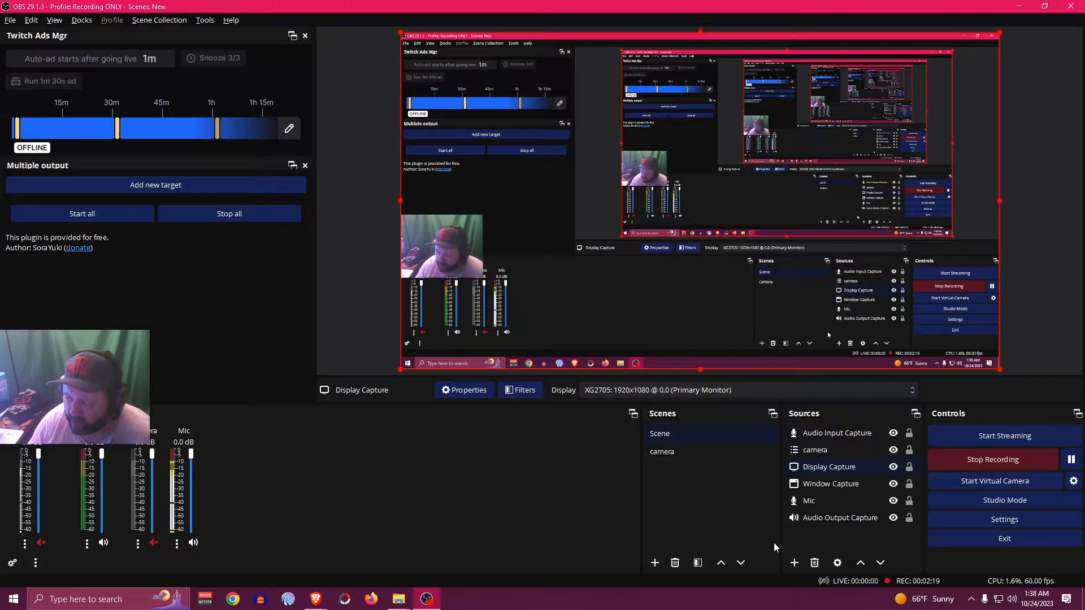
In OBS, add a new Browser source named "SeOverlay" to the current scene
left_click(795, 563)
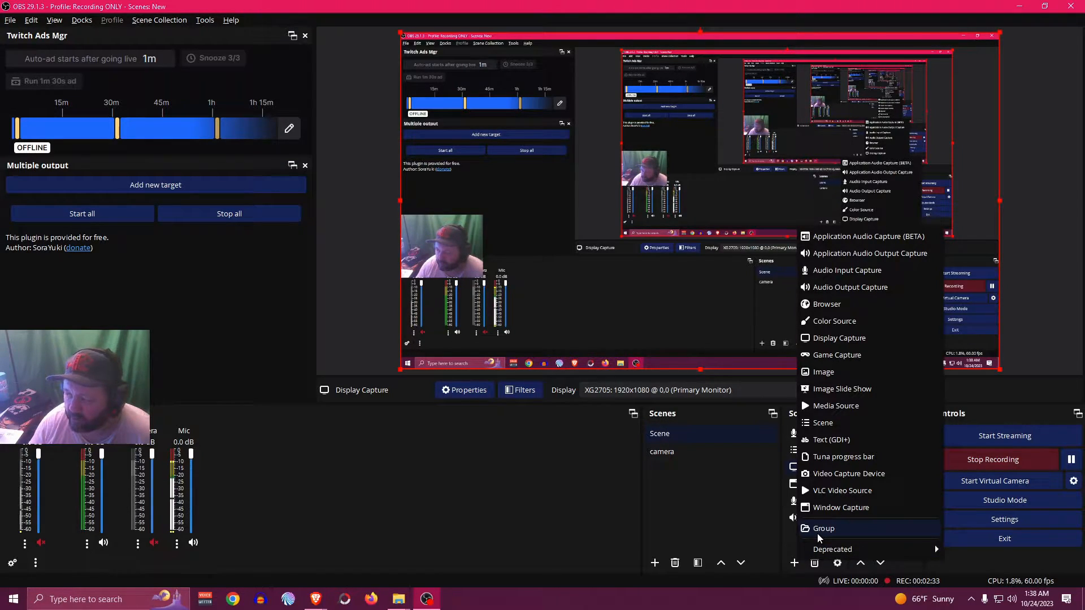
left_click(830, 305)
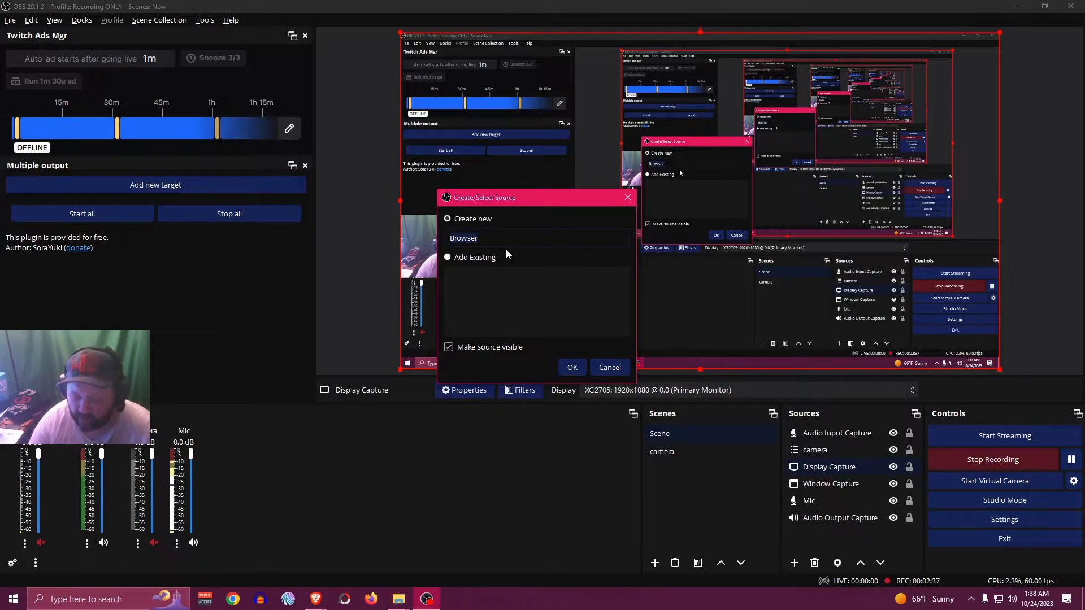
type("SeO")
type("vern")
type("ay")
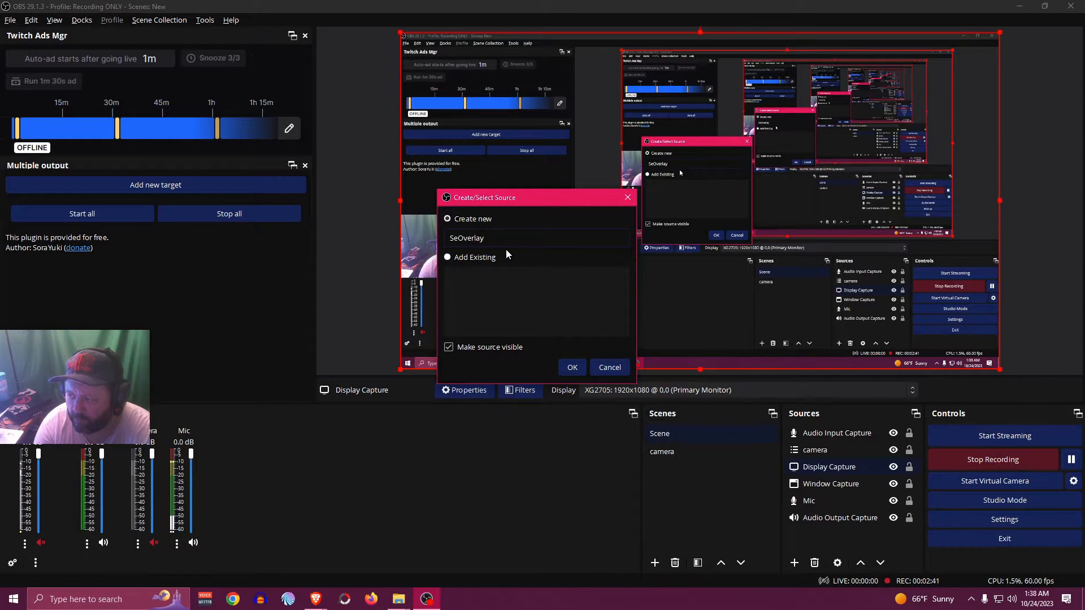
key("Return")
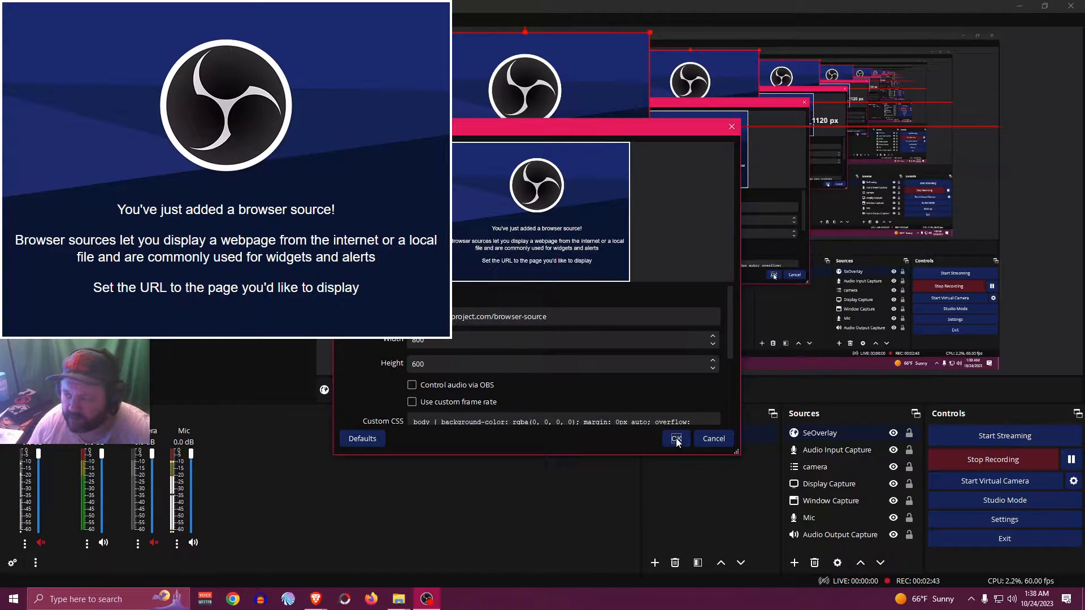
Set the SeOverlay browser source's width to 1920 and height to 1080, and accept its properties
left_click_drag(547, 317, 449, 316)
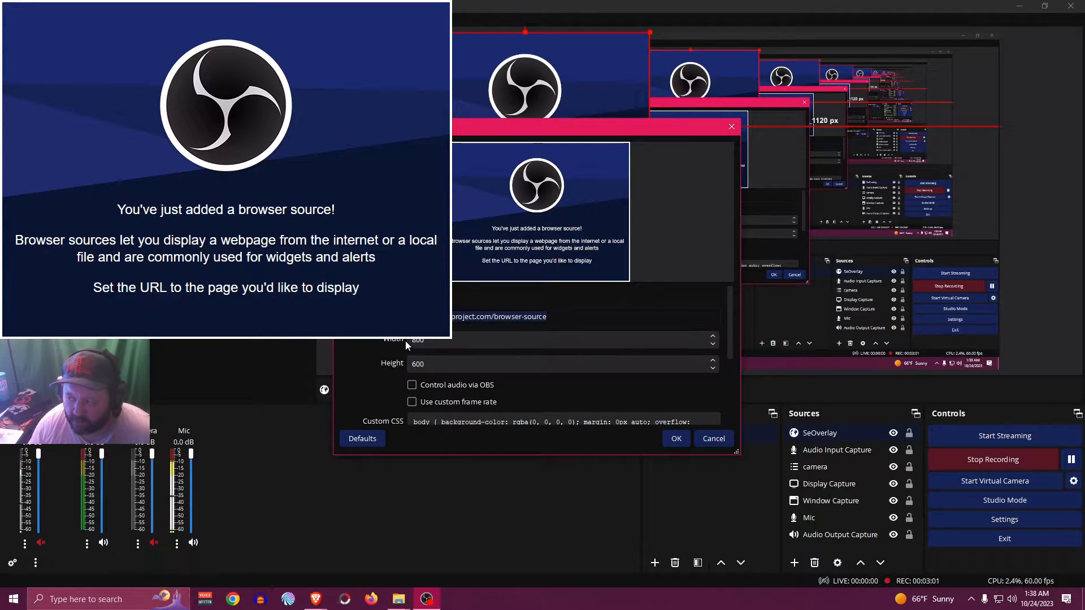
left_click_drag(431, 340, 406, 341)
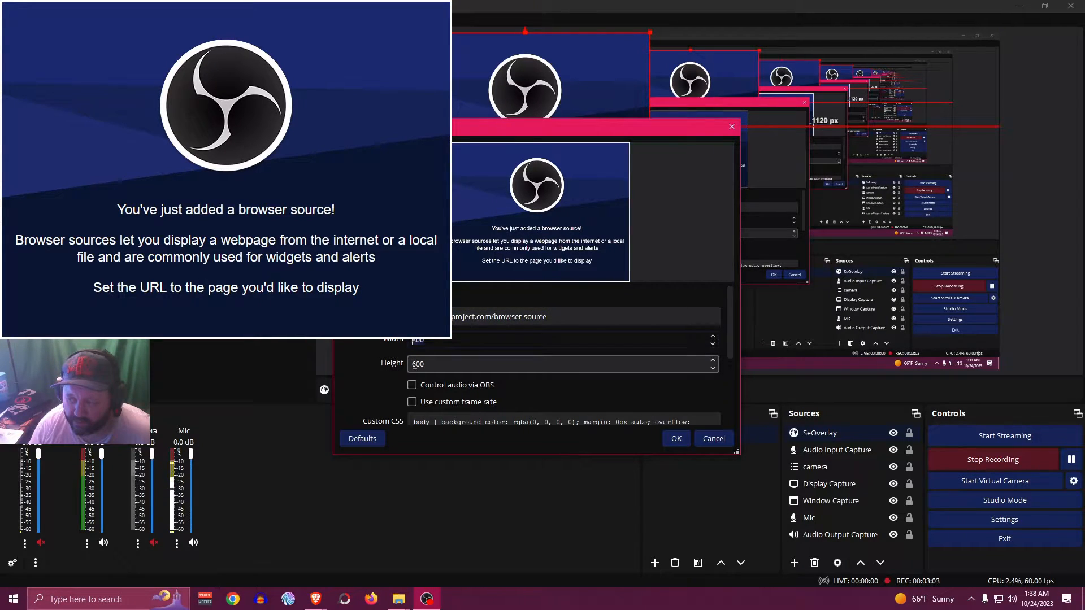
type("1920")
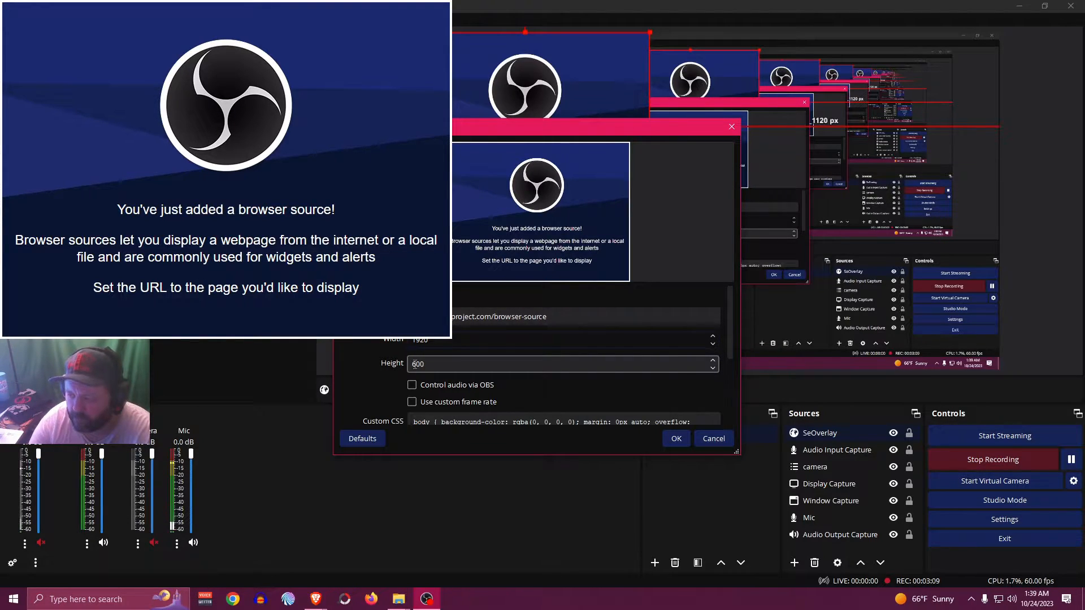
key("Tab")
key("BackSpace")
type("18")
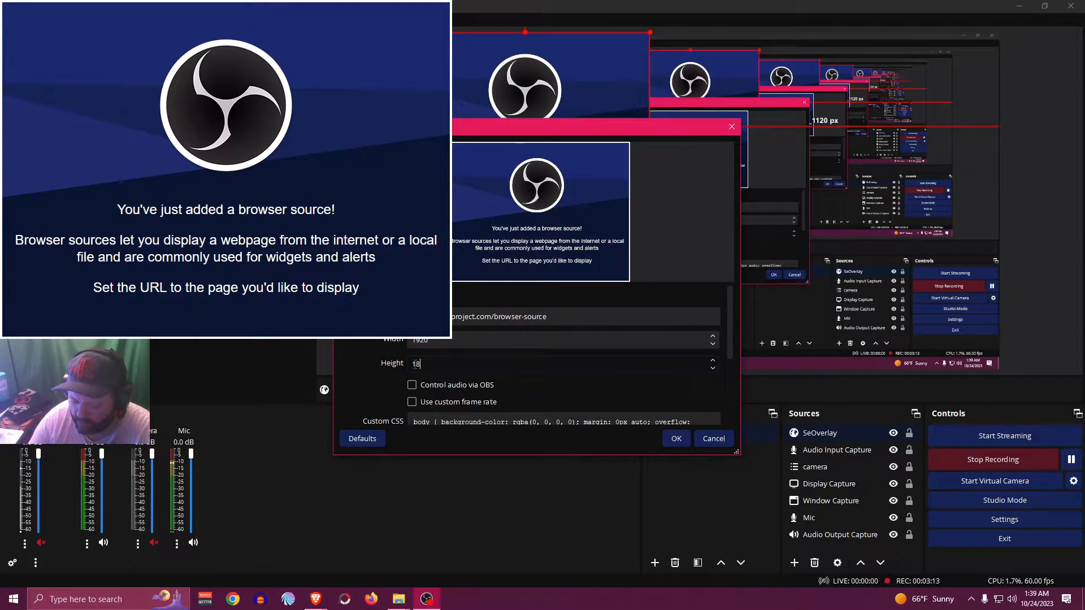
key("BackSpace")
type("080")
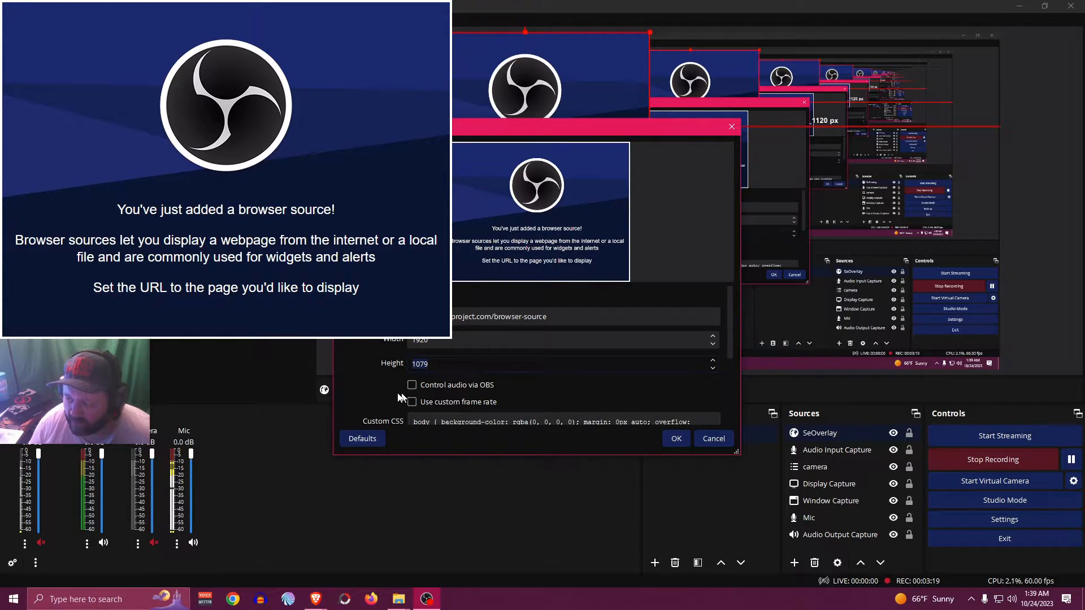
scroll(508, 396, "down", 2)
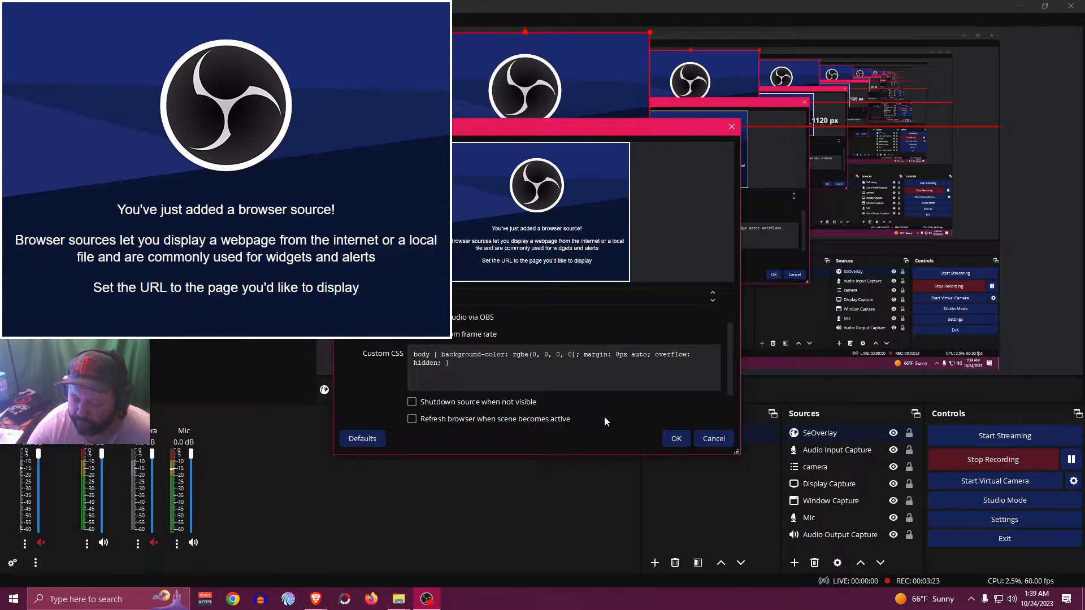
left_click(669, 437)
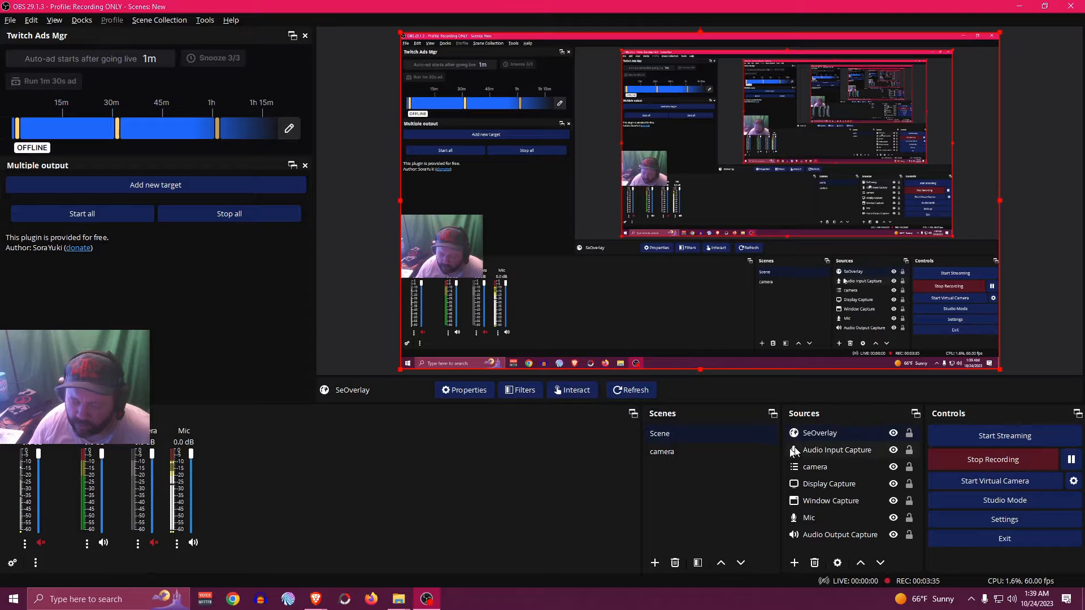
Switch back to StreamElements in the browser and open the Stream store
mouse_move(316, 598)
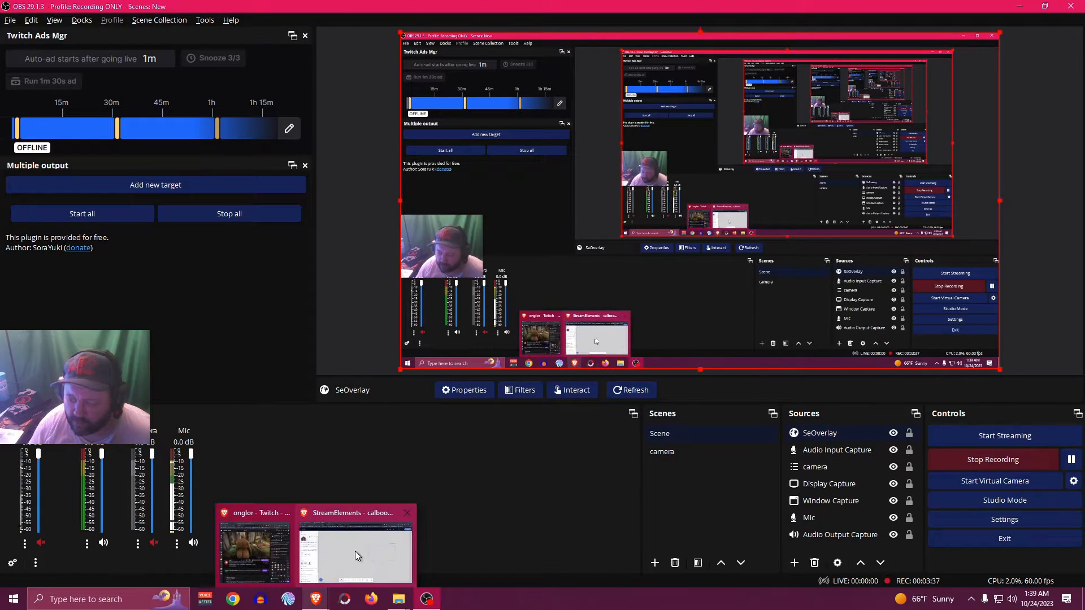
left_click(354, 560)
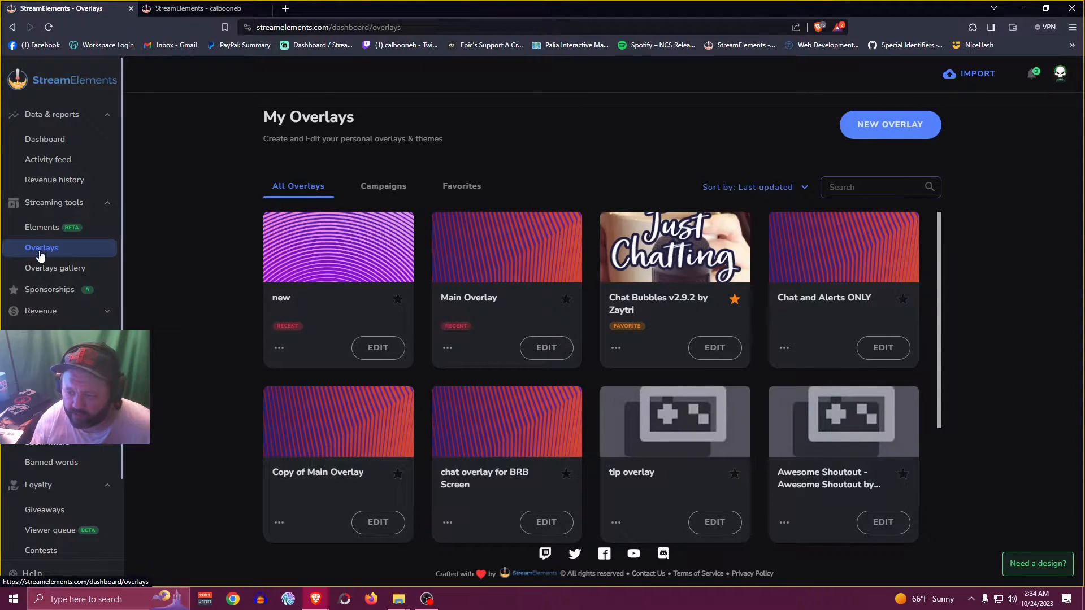
scroll(41, 260, "down", 3)
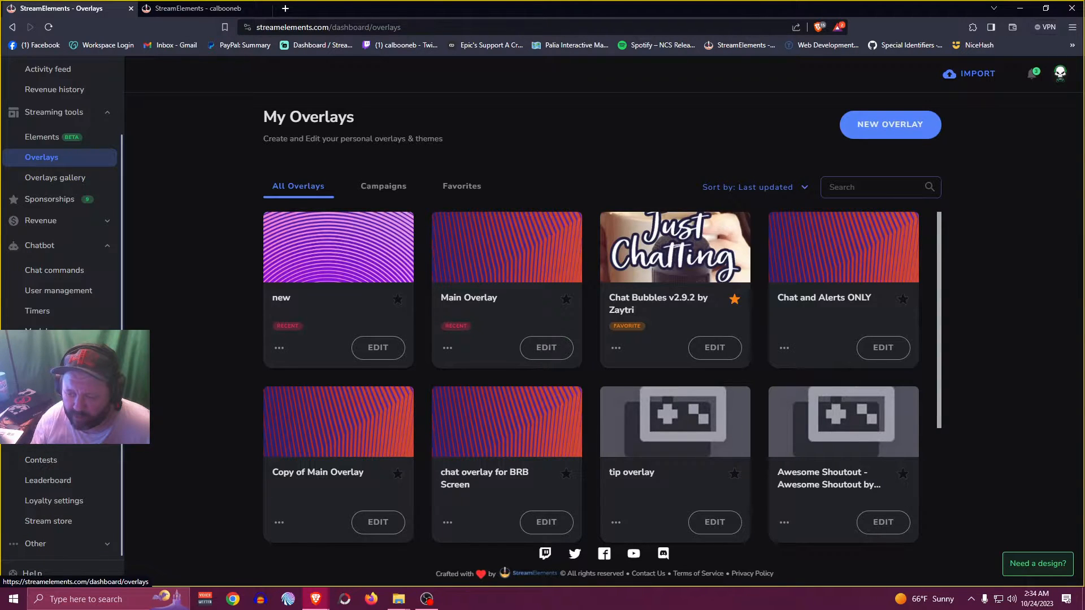
left_click(49, 521)
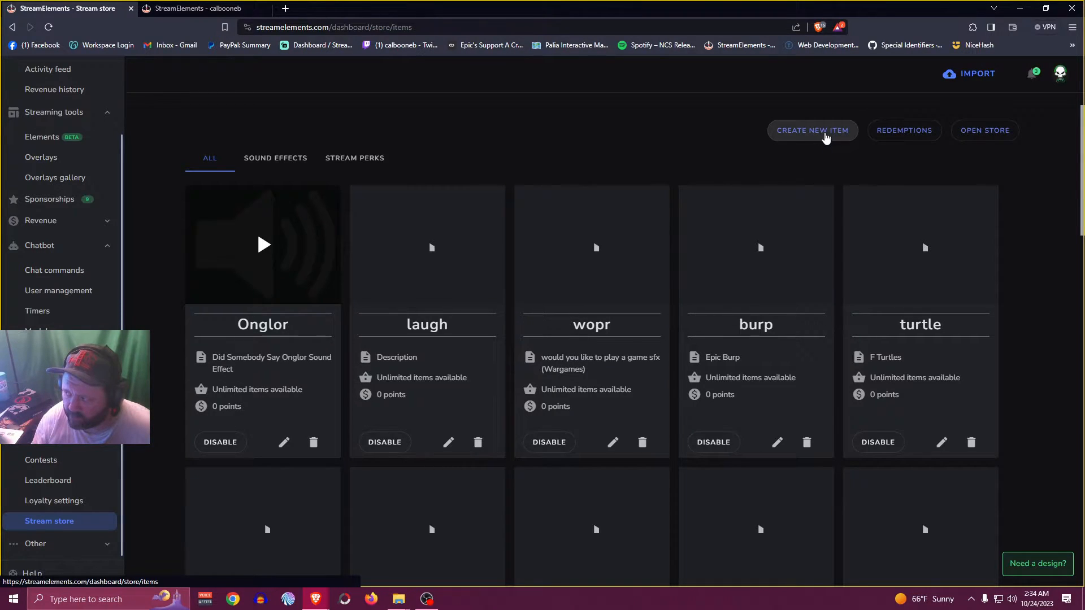
Create a new store item of the Sound effects type and name it "onglor tcm"
left_click(814, 134)
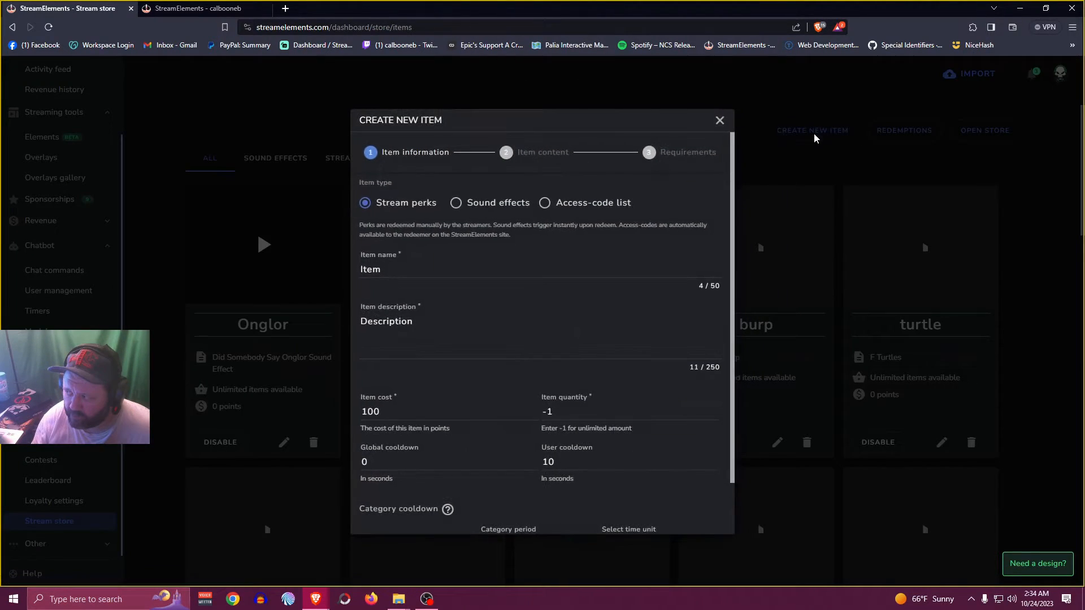
left_click(457, 206)
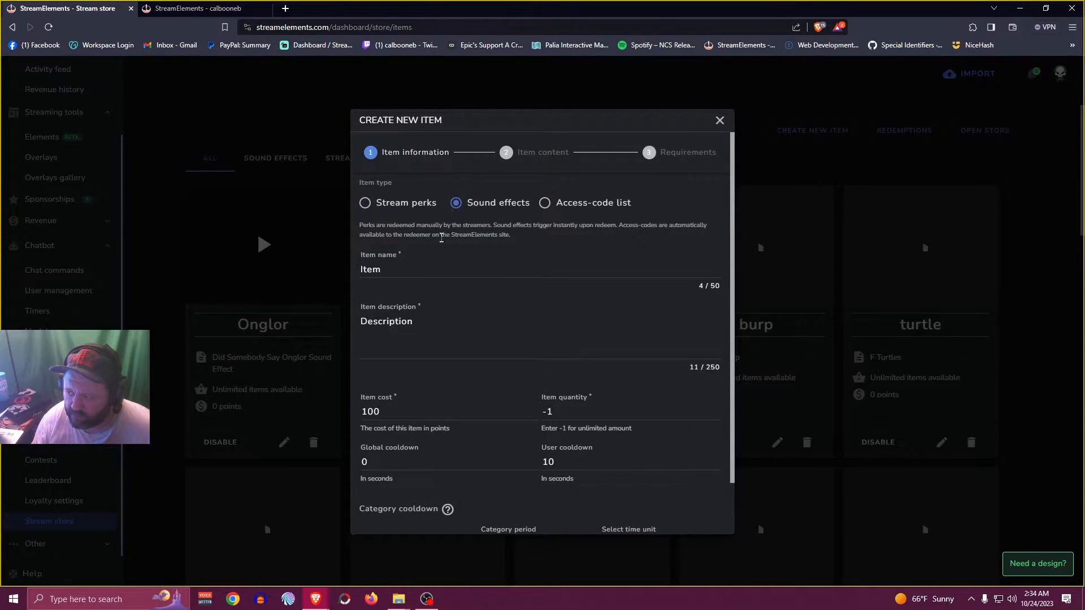
left_click(406, 269)
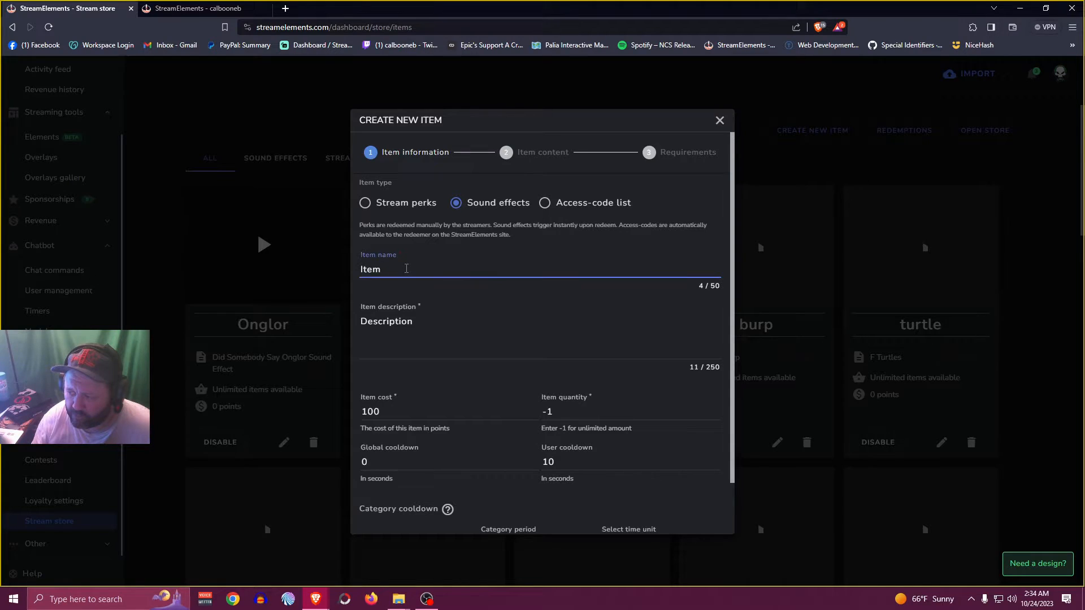
left_click_drag(390, 269, 338, 273)
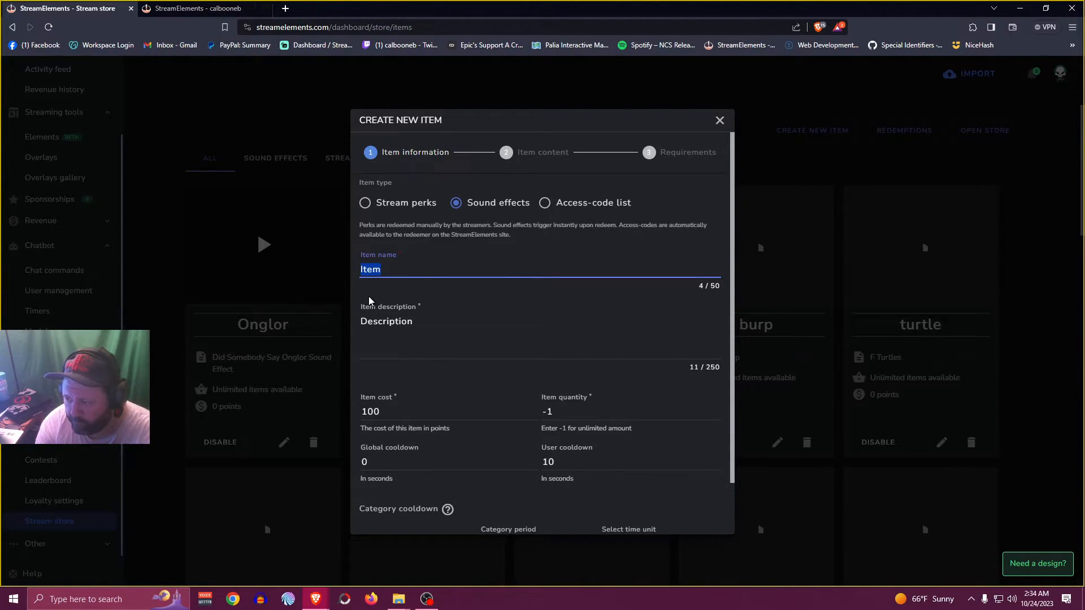
type("t")
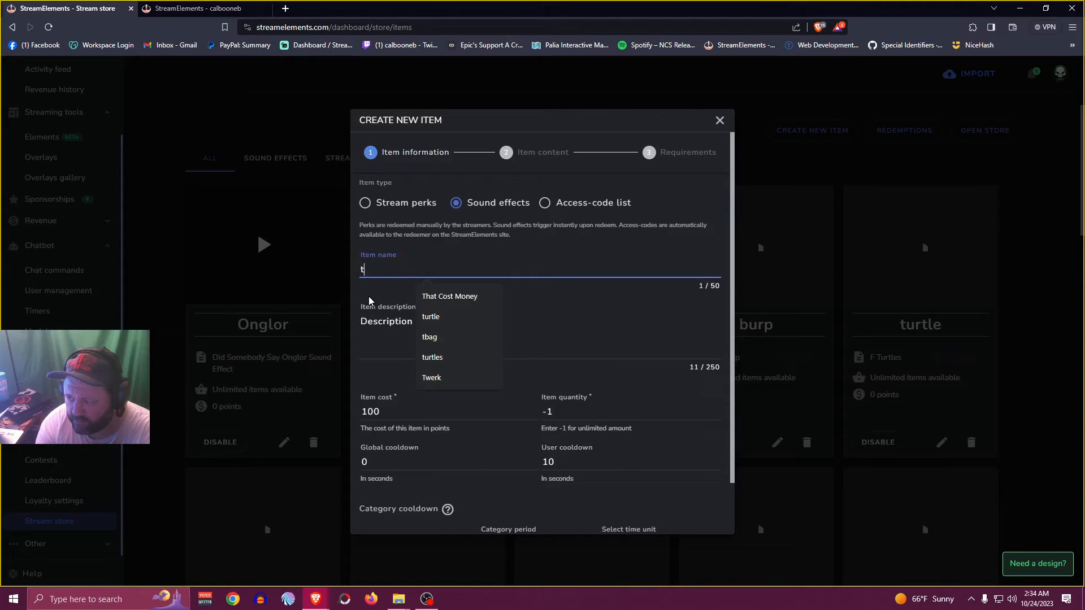
key("BackSpace")
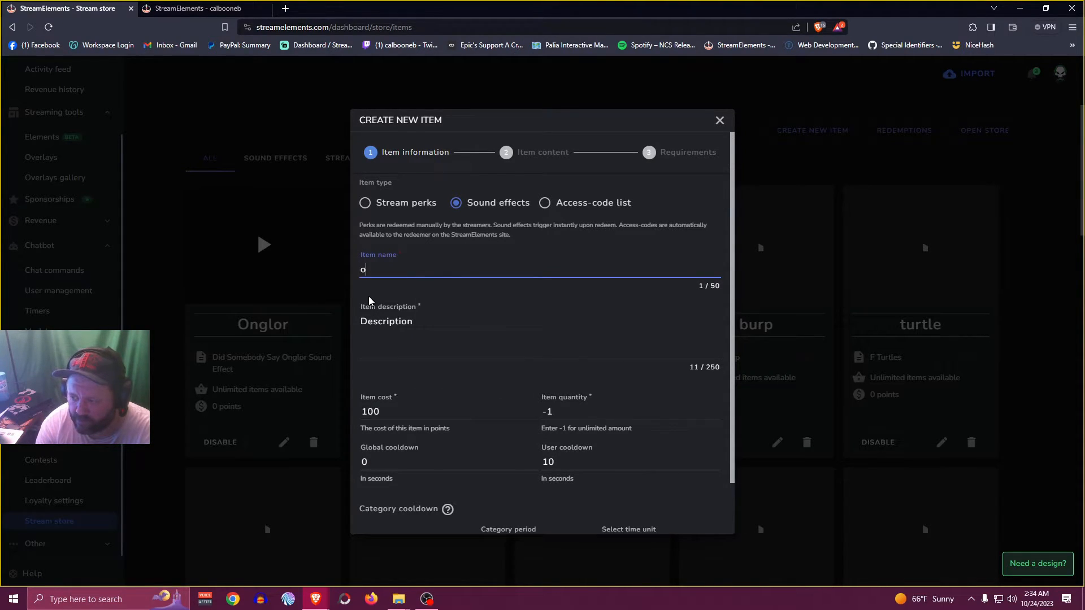
type("onglor tcm")
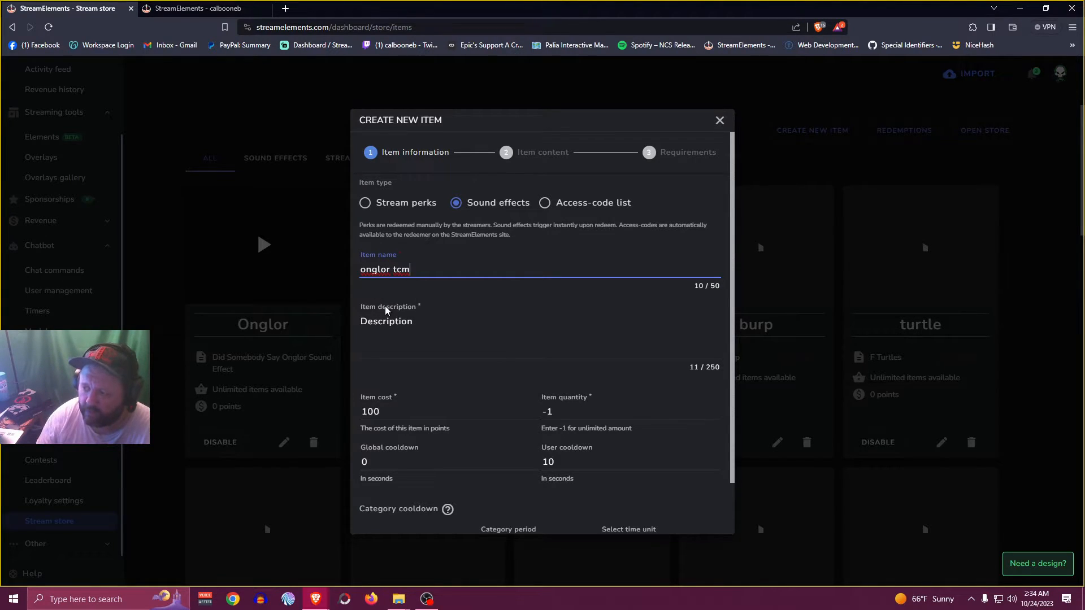
Set the new item's description to "sounds" and its cost to 0 points
left_click(384, 325)
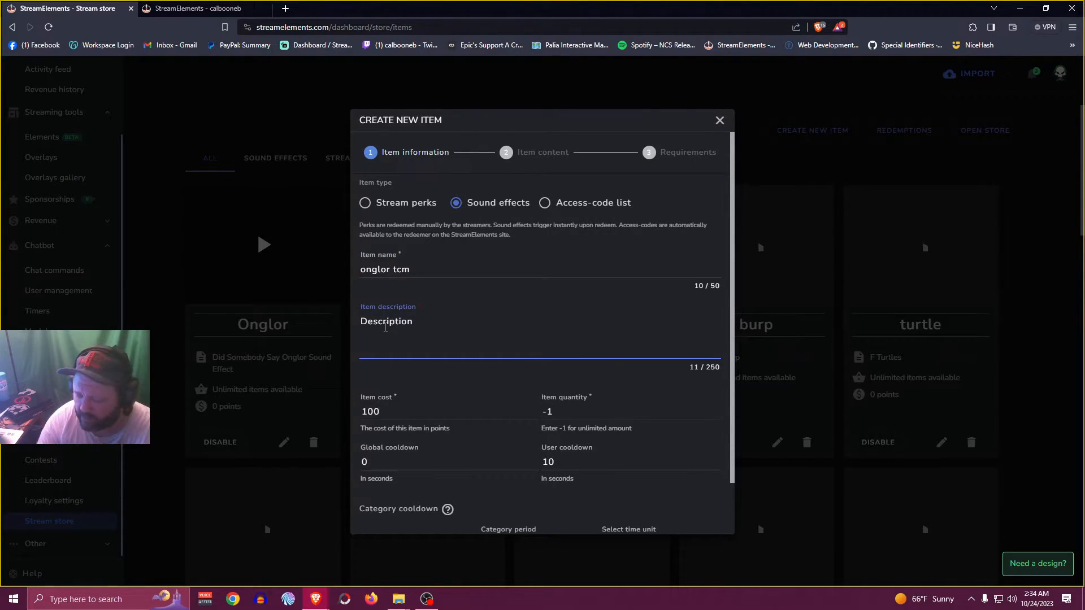
double_click(385, 326)
type("sounds")
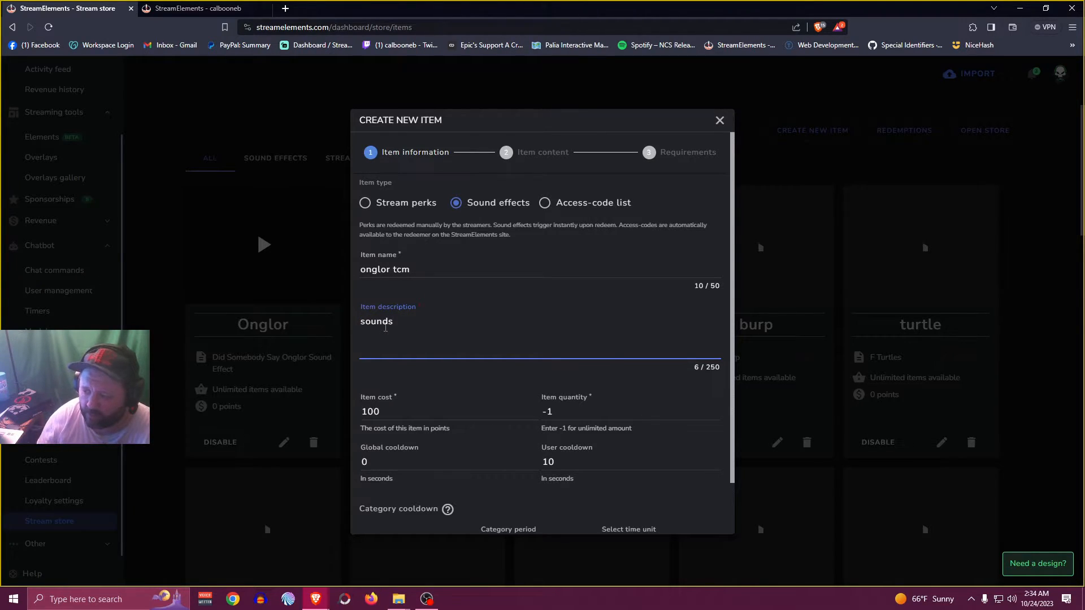
left_click_drag(402, 411, 357, 415)
type("0")
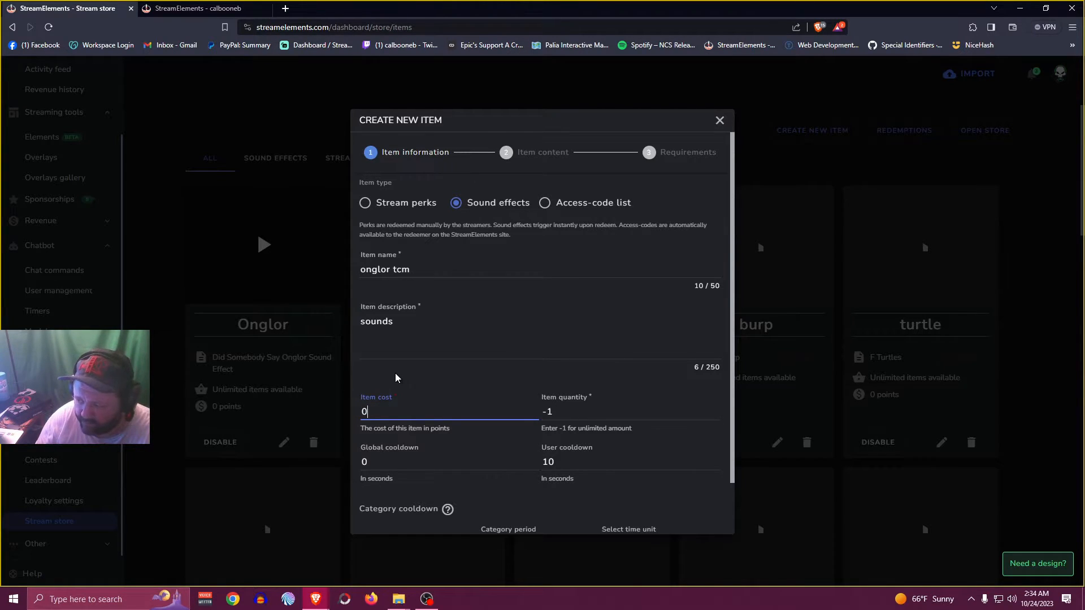
scroll(430, 387, "down", 1)
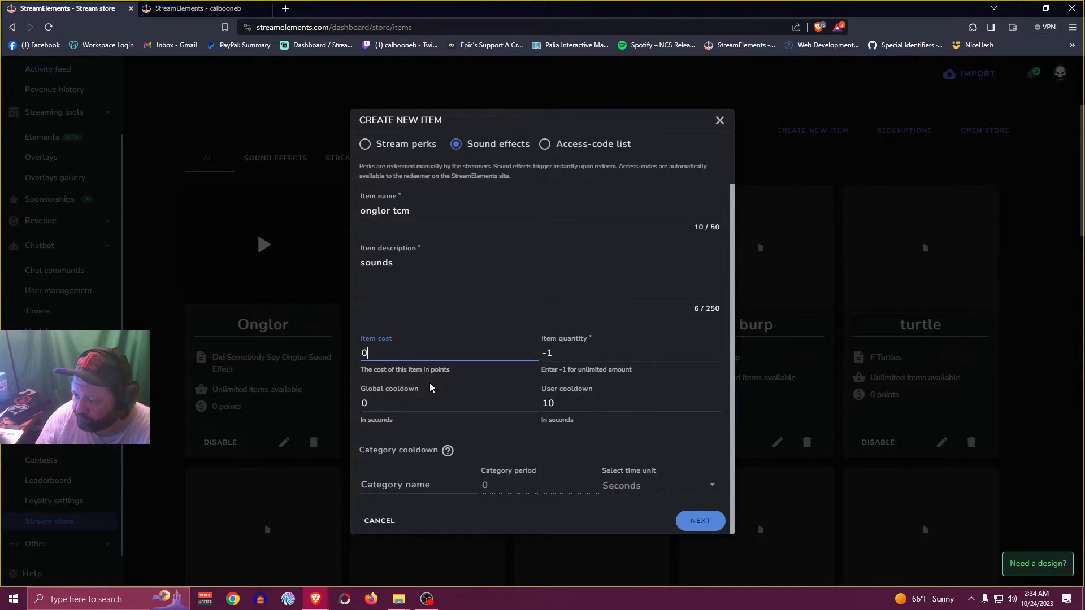
Continue to the item content and disable redemption via website and via extension
left_click(698, 523)
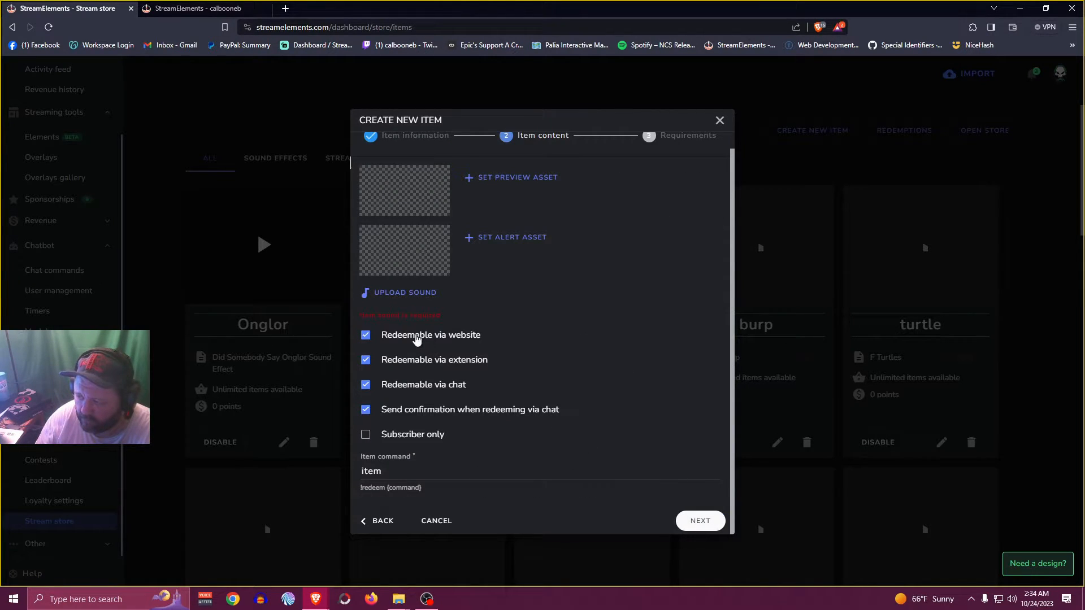
left_click(365, 337)
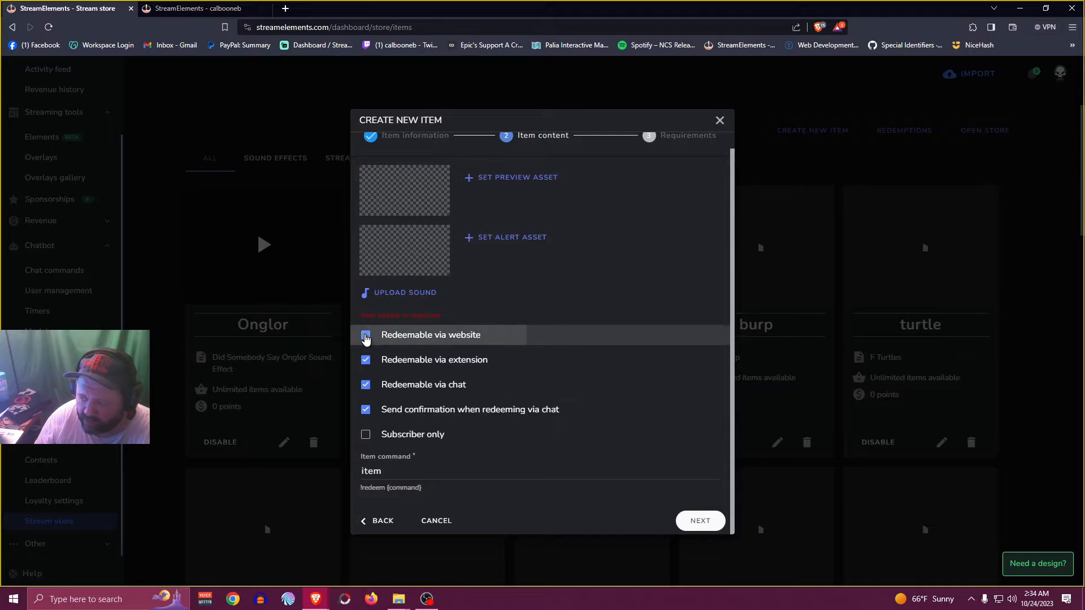
left_click(365, 359)
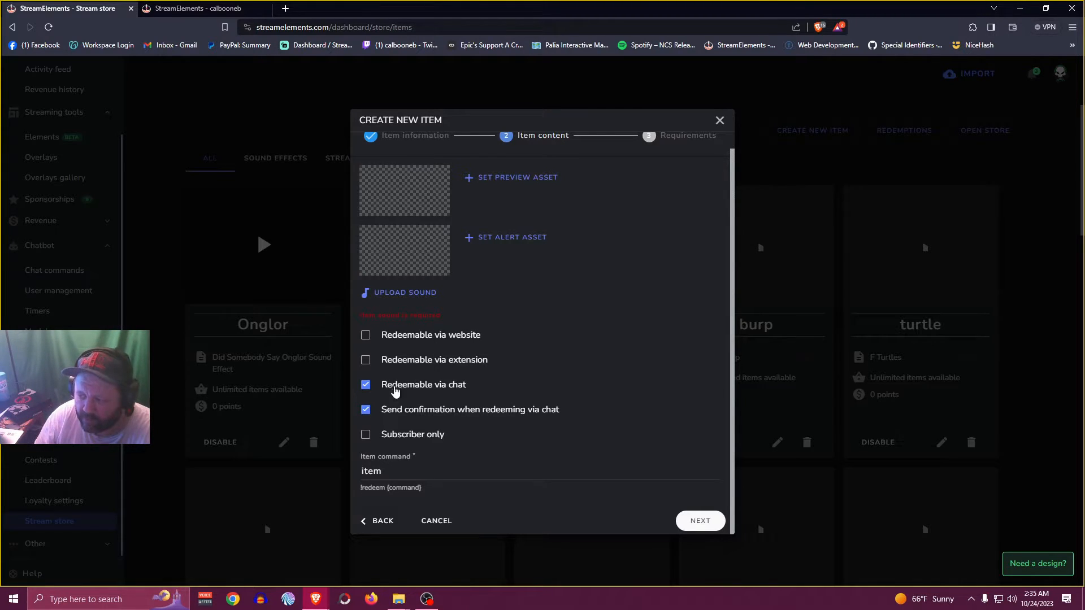
Upload "Onglor - That Cost Money.mp3" as the item's sound and set its volume to 61%
left_click(423, 293)
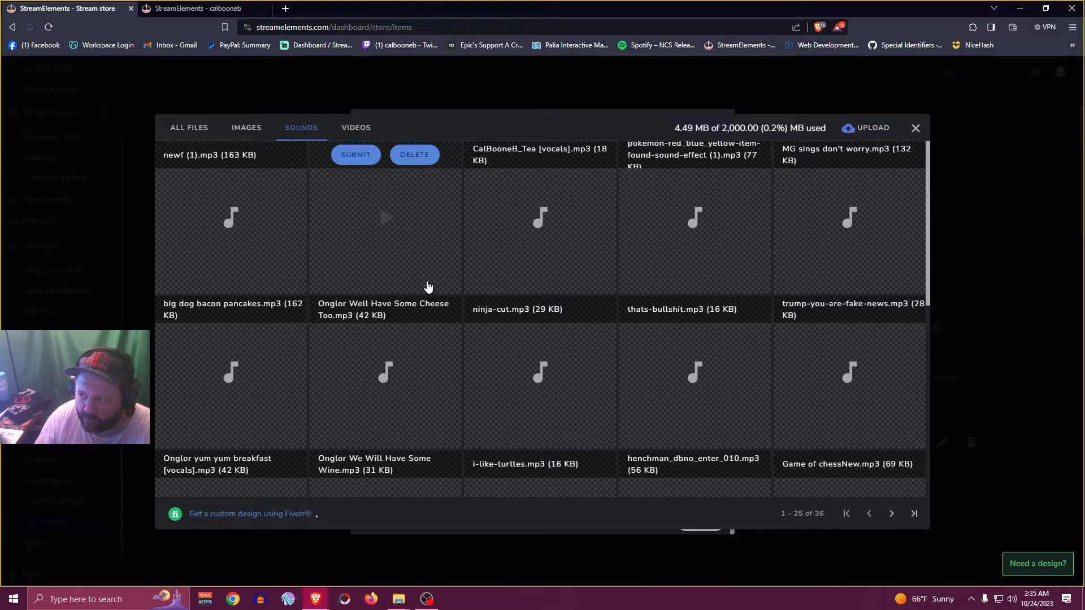
left_click(858, 130)
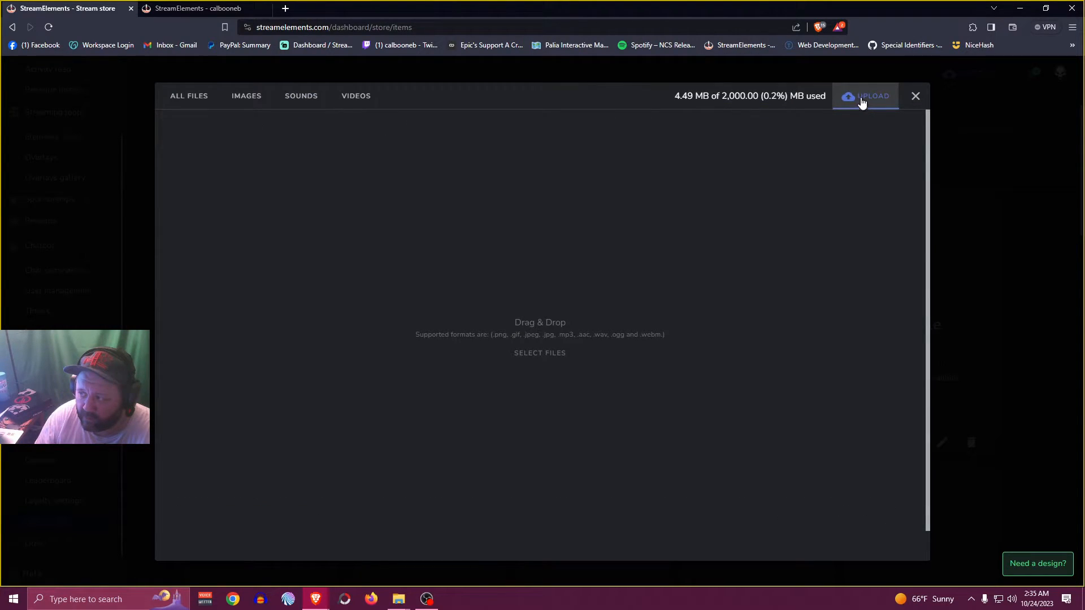
left_click(534, 353)
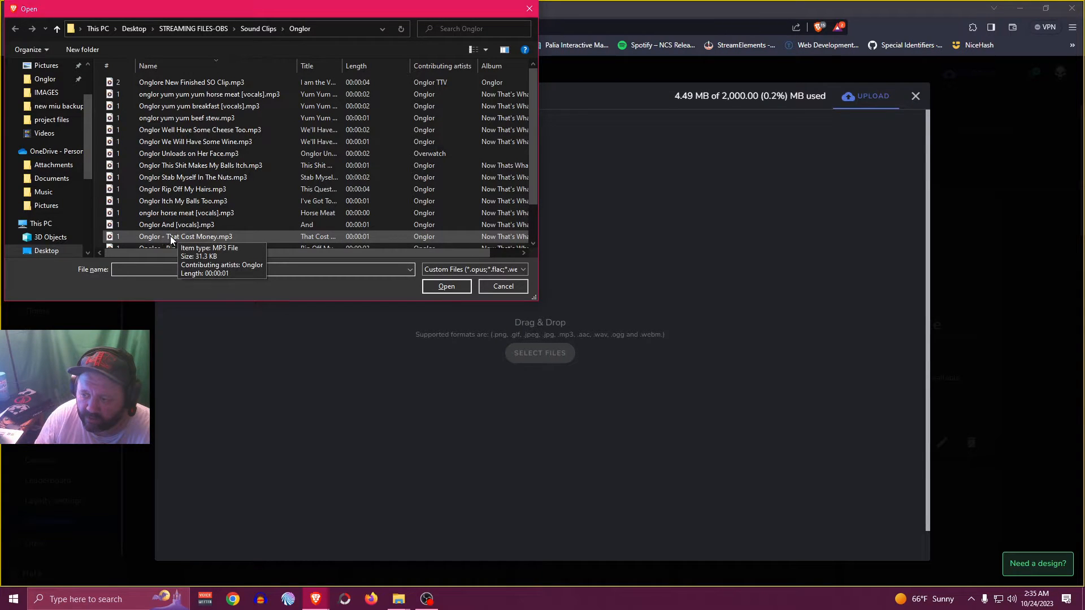
left_click(150, 237)
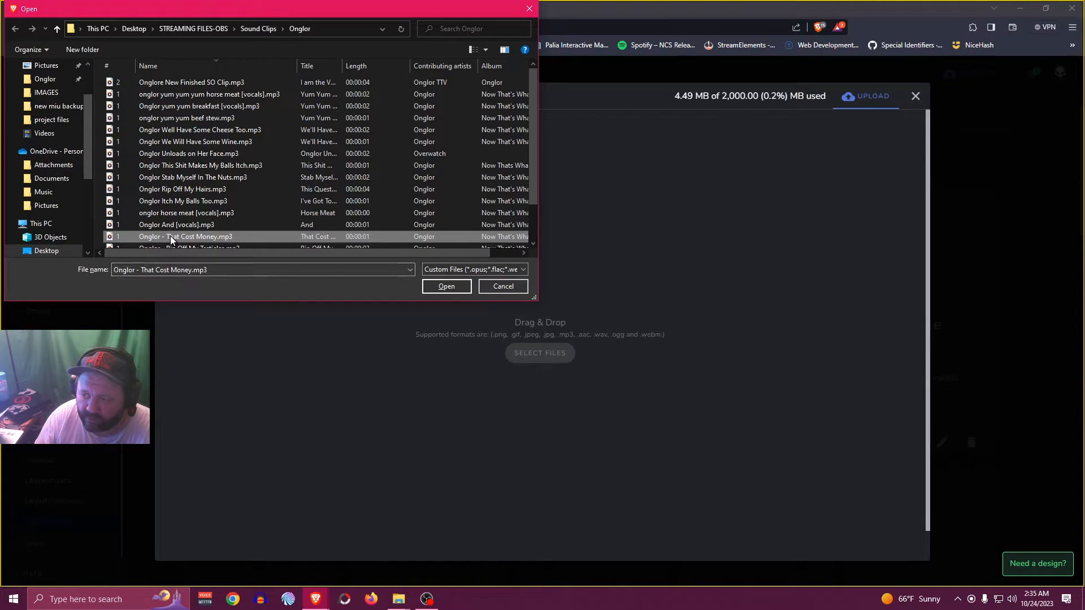
left_click(453, 287)
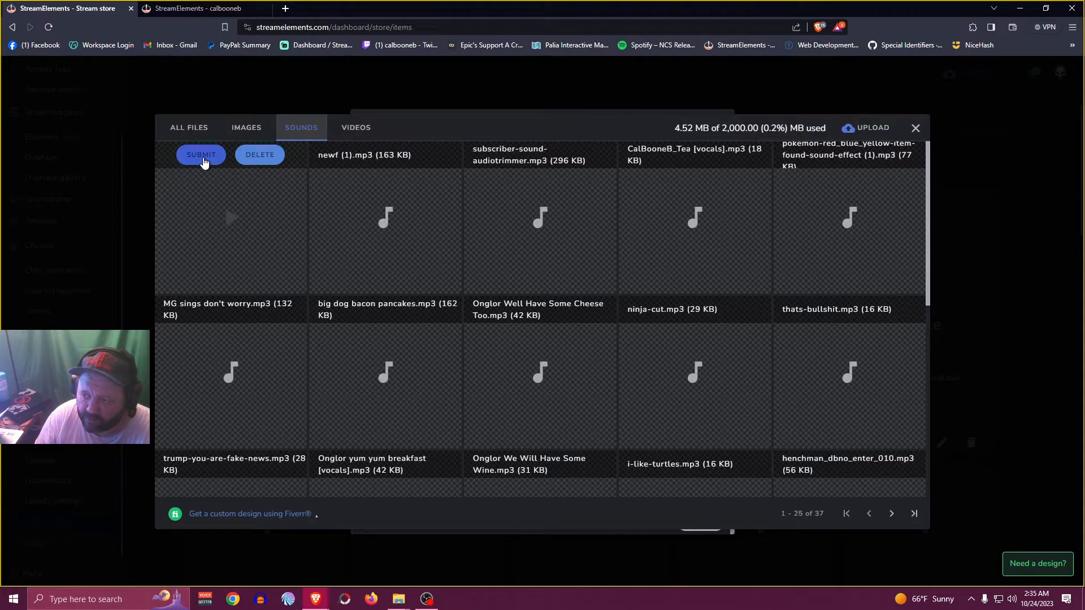
left_click(201, 156)
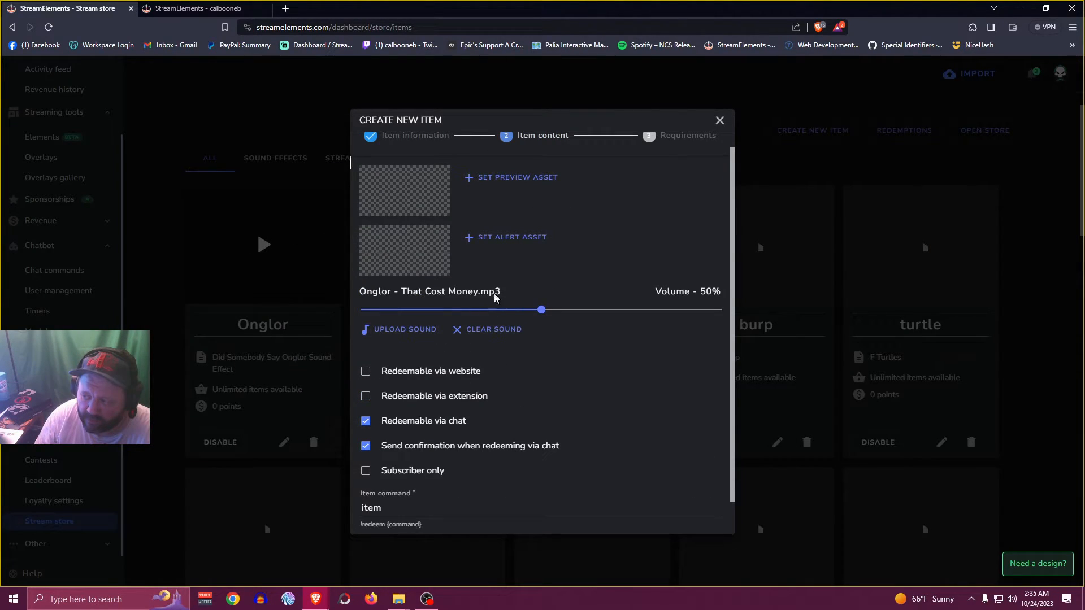
left_click_drag(546, 311, 581, 312)
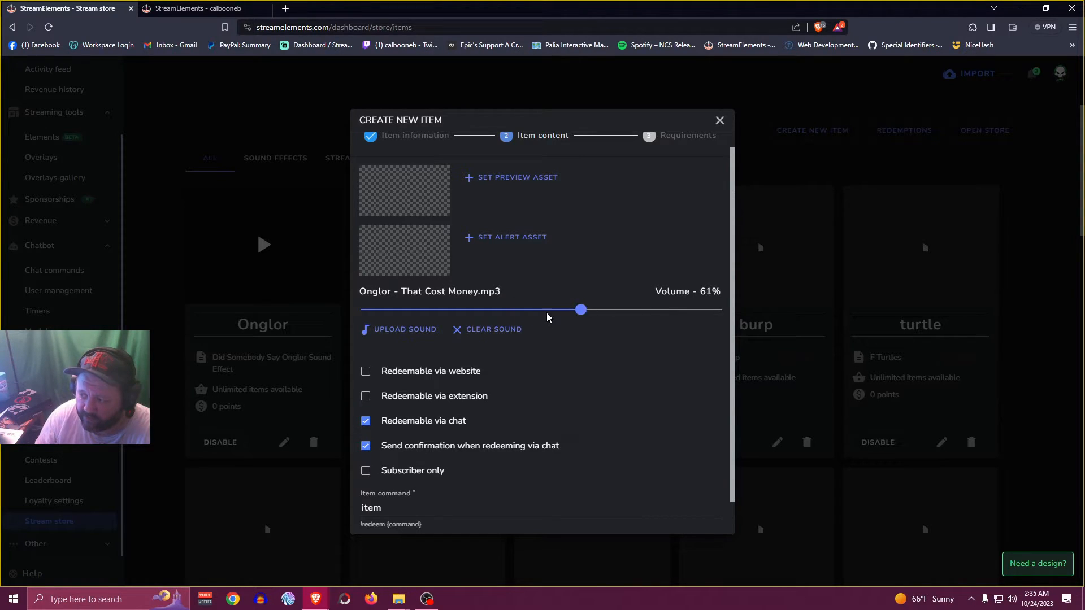
Set the item command to "ongtcm" and save the new item without additional requirements
scroll(467, 484, "down", 1)
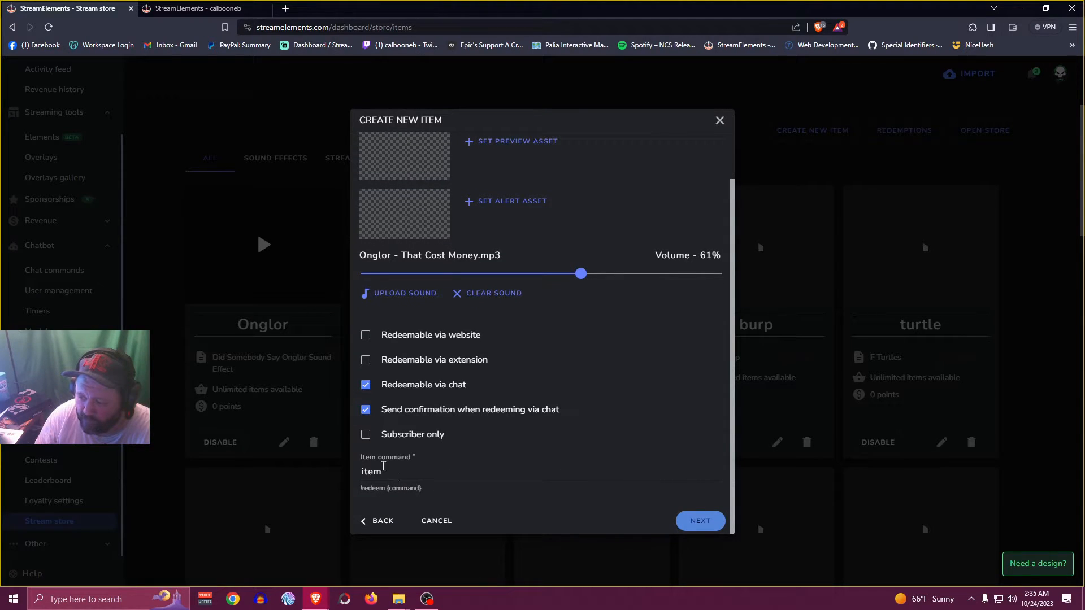
left_click_drag(360, 459, 407, 462)
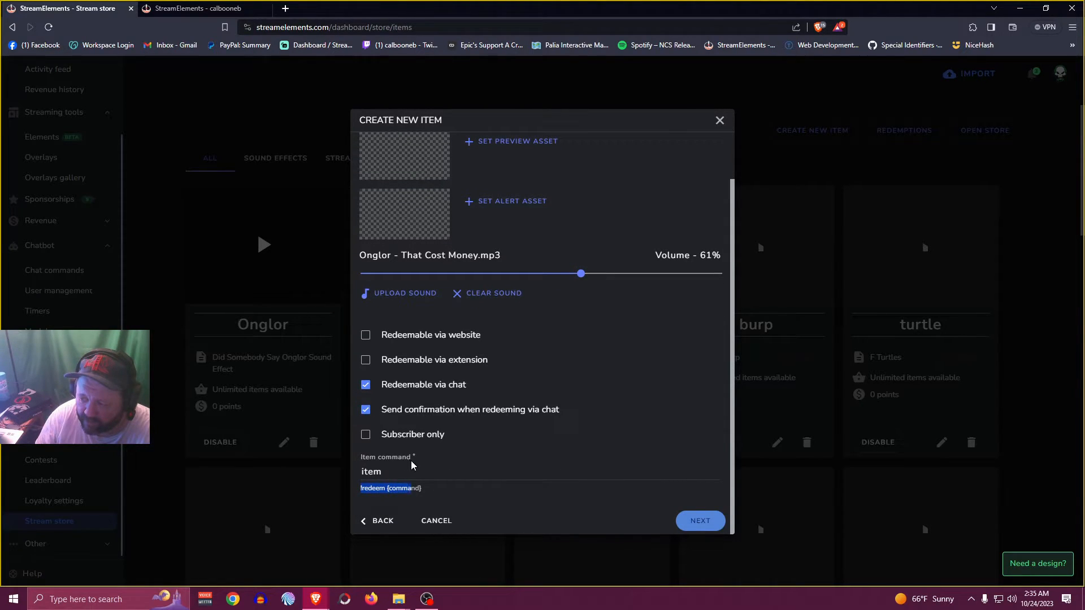
left_click(390, 475)
left_click_drag(389, 476, 362, 472)
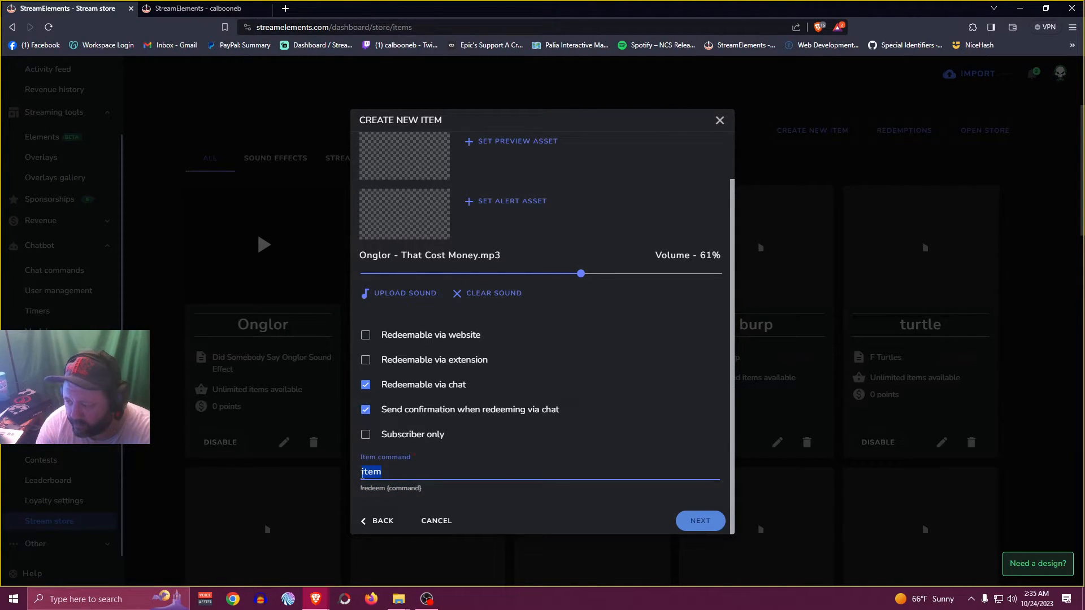
type("ong")
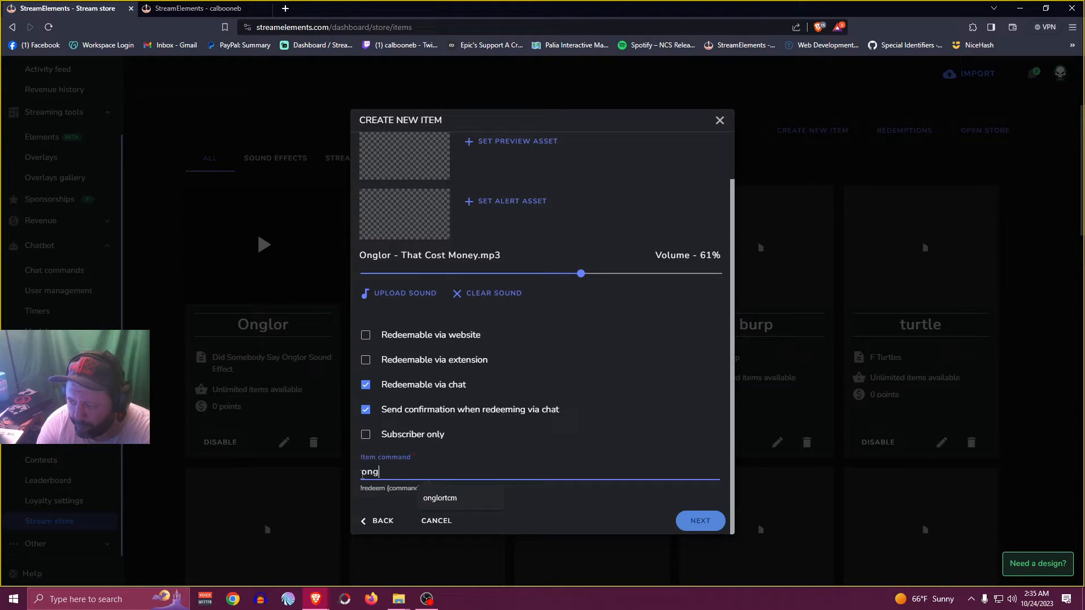
type("tcm")
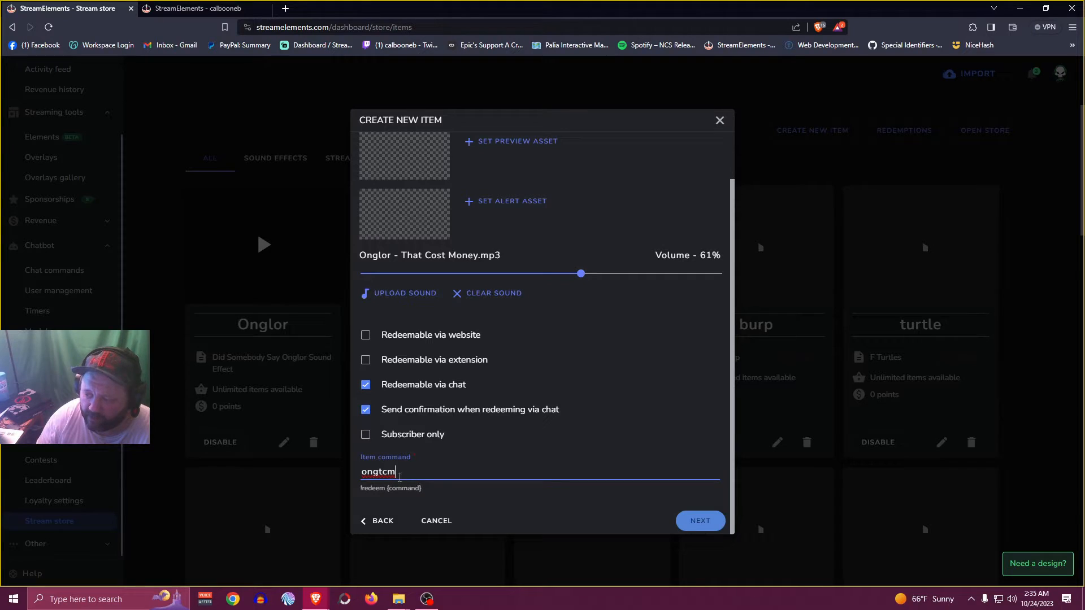
left_click(701, 521)
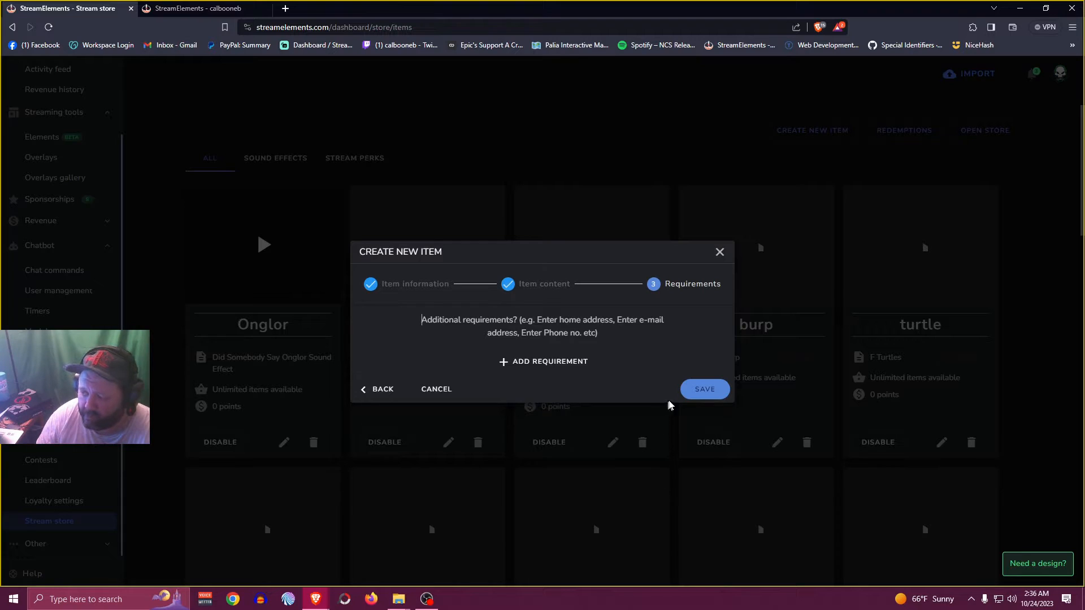
left_click(704, 390)
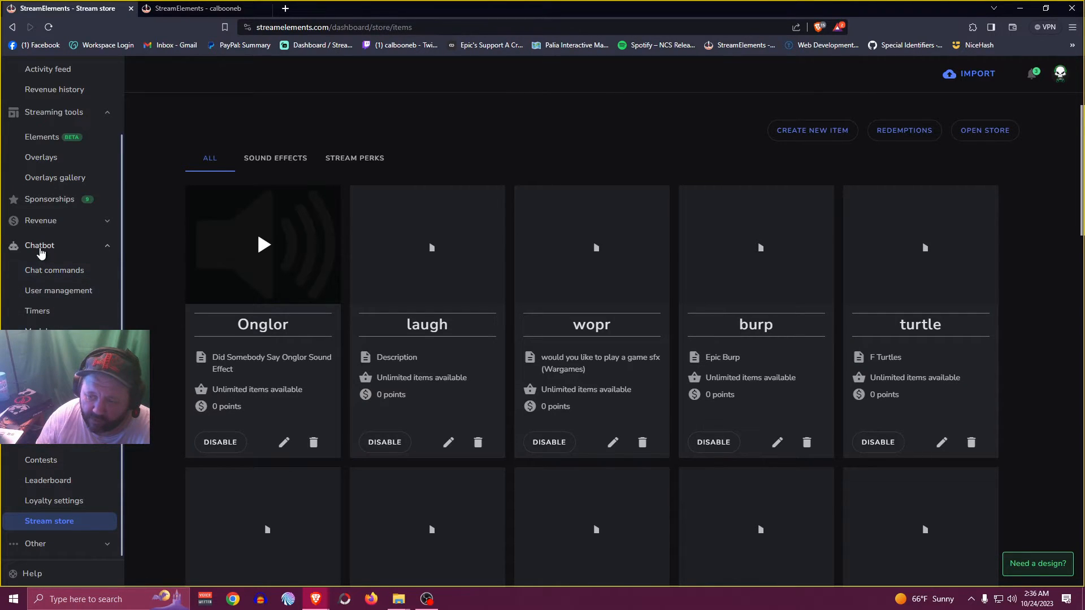
Add a new custom chat command to the chatbot and name it "onglorsound"
left_click(40, 277)
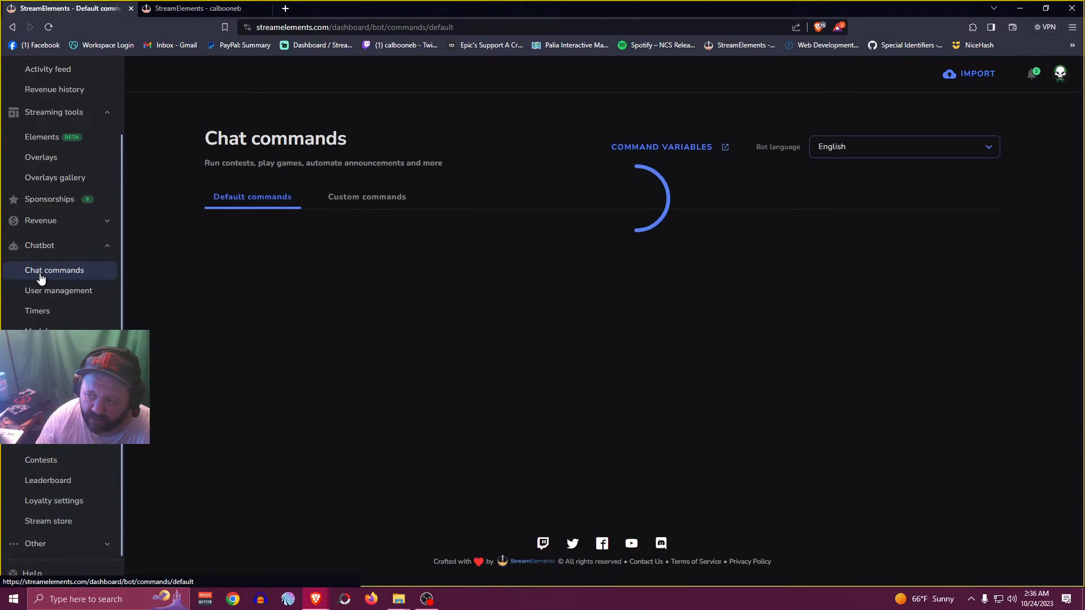
left_click(364, 198)
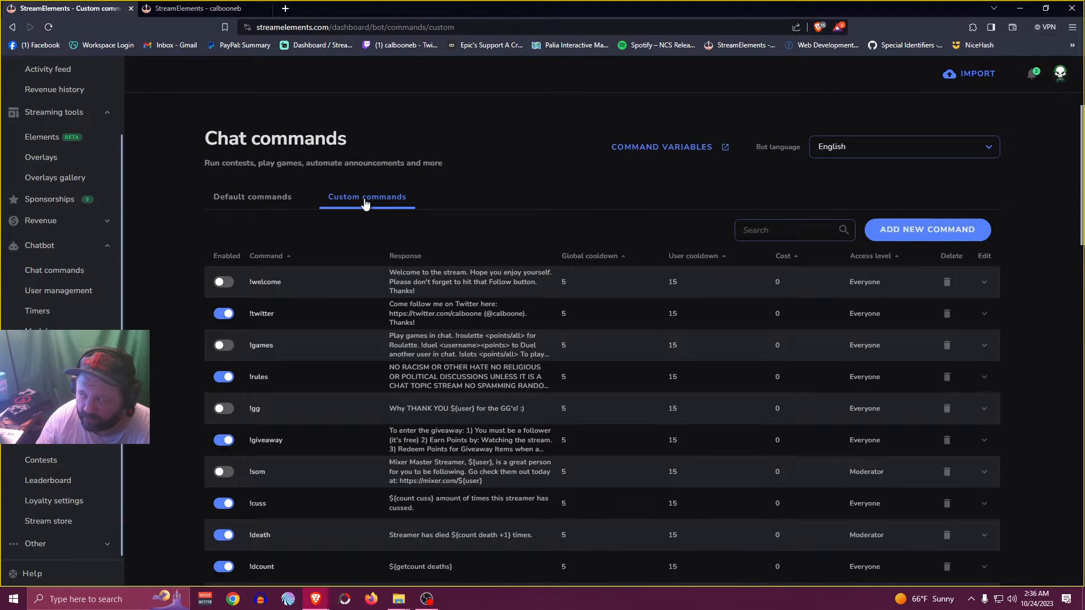
left_click(911, 231)
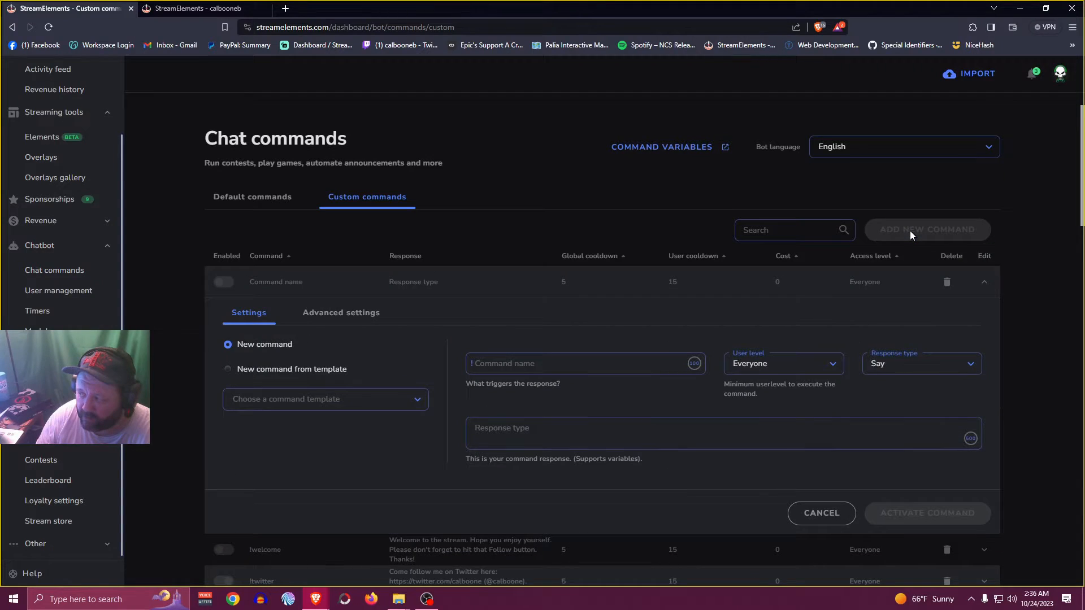
left_click(503, 361)
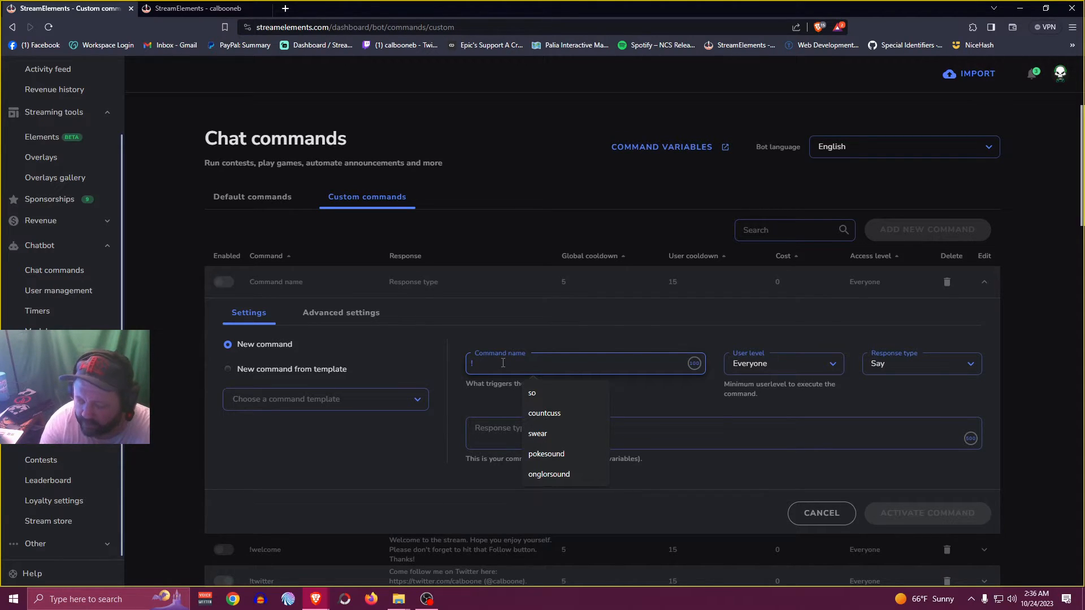
type("onglorsound")
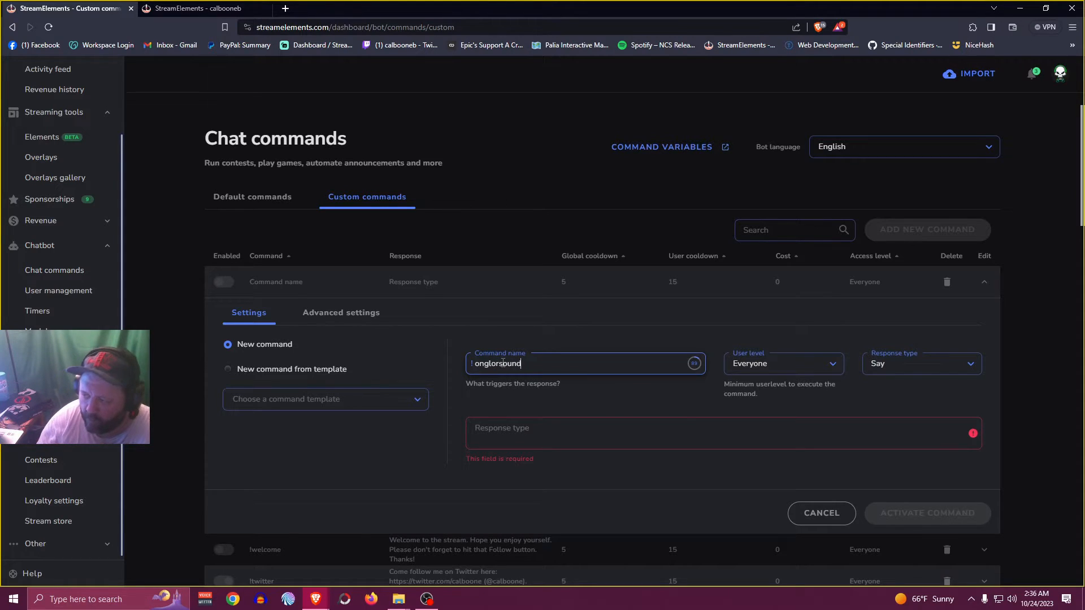
Set the onglorsound command's response to "$(redeem ongtcm)"
left_click(506, 430)
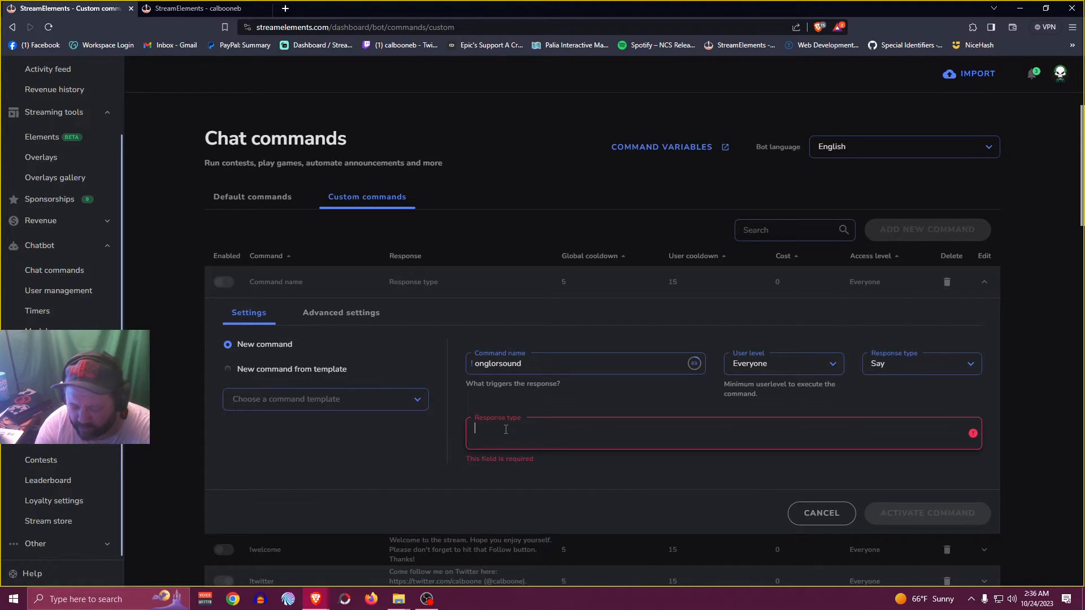
type("$")
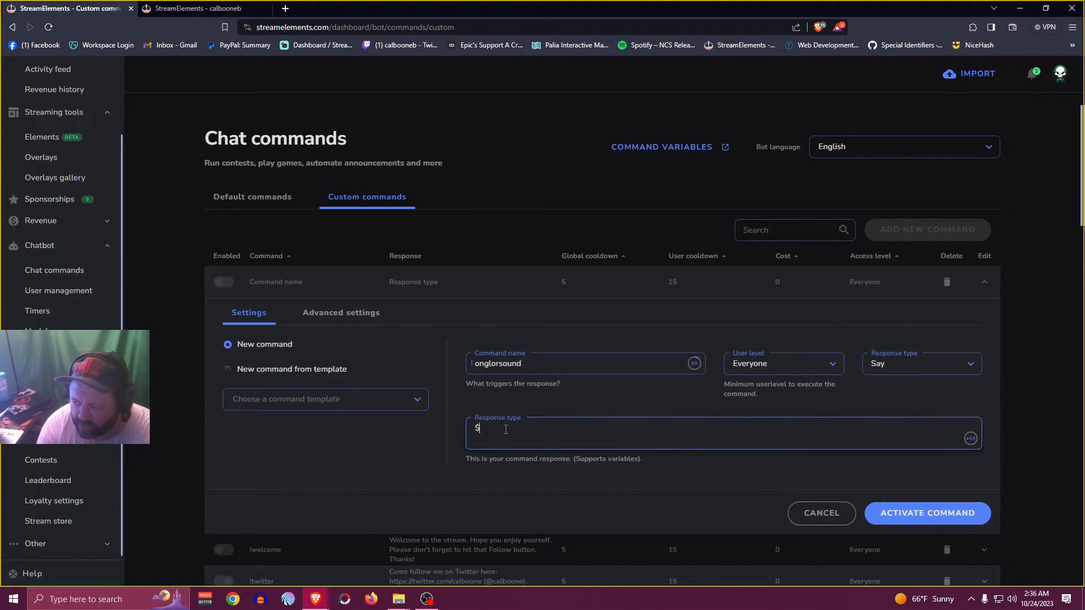
type("(")
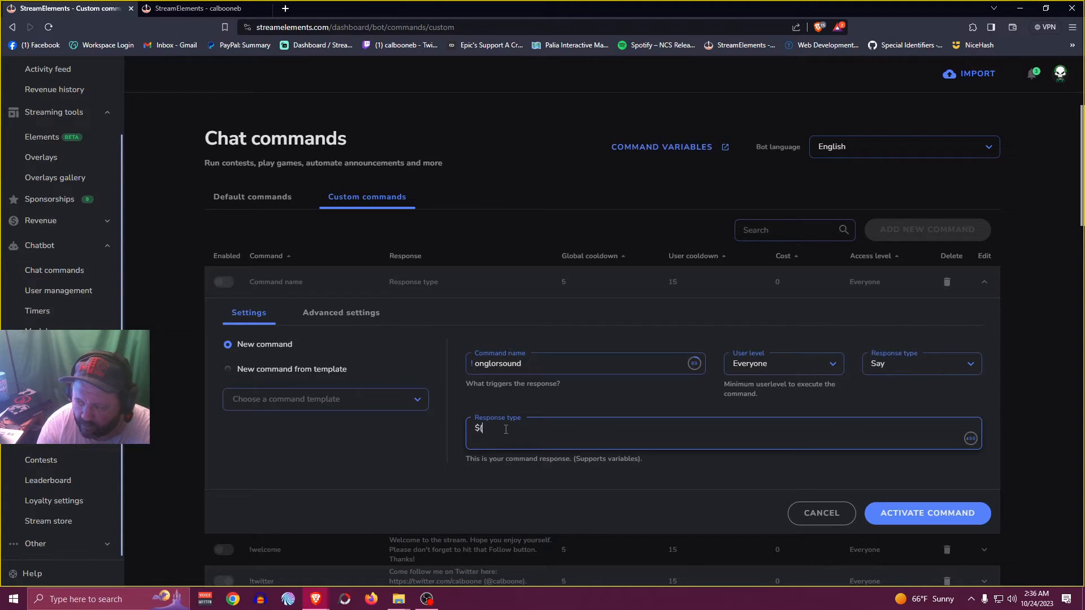
type("redeem")
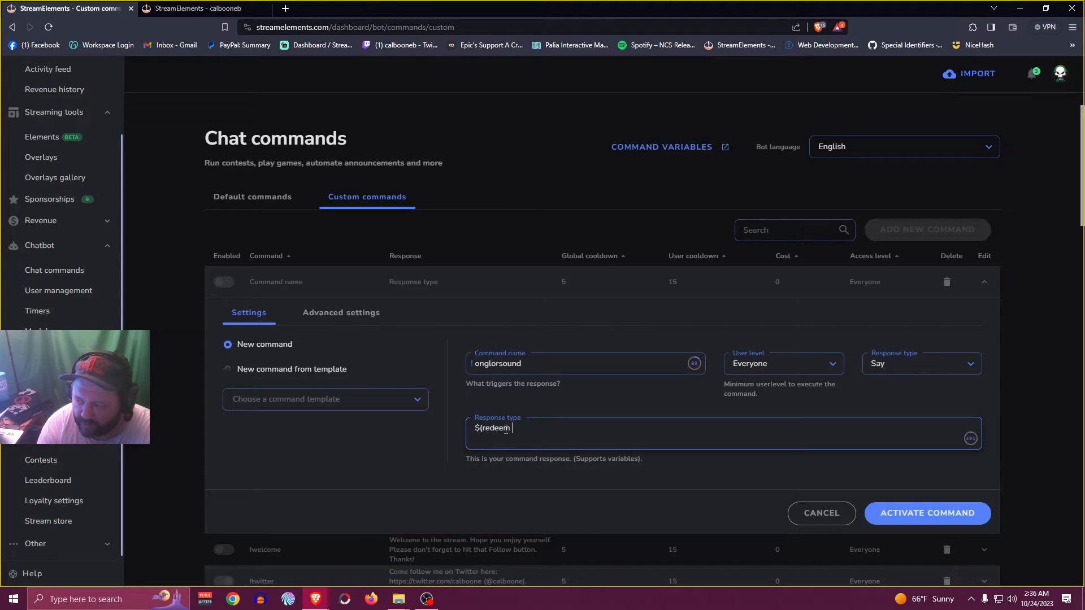
type(" ongtcm")
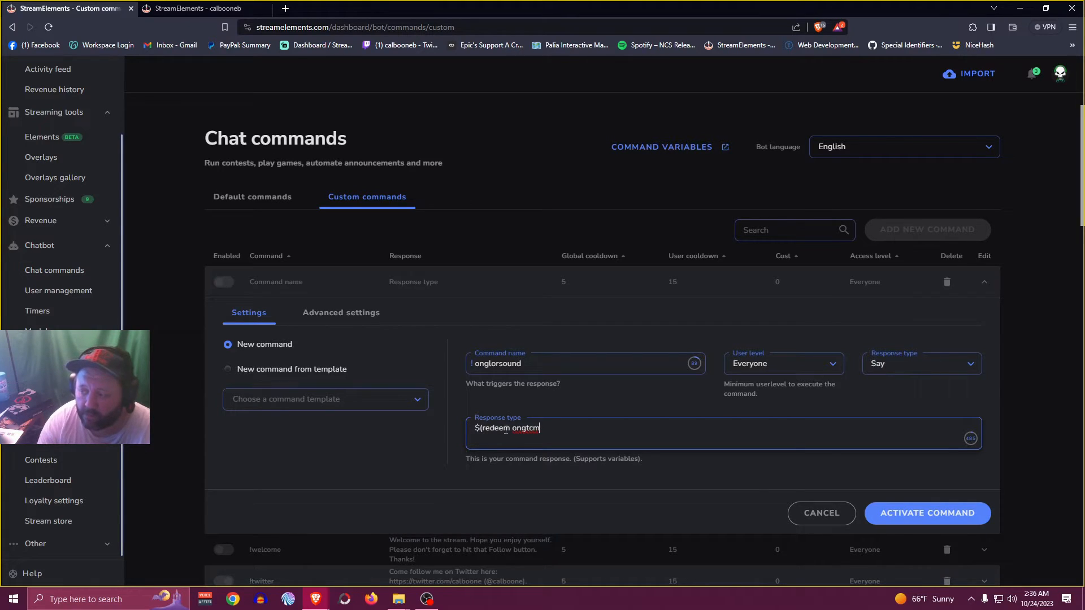
type(")")
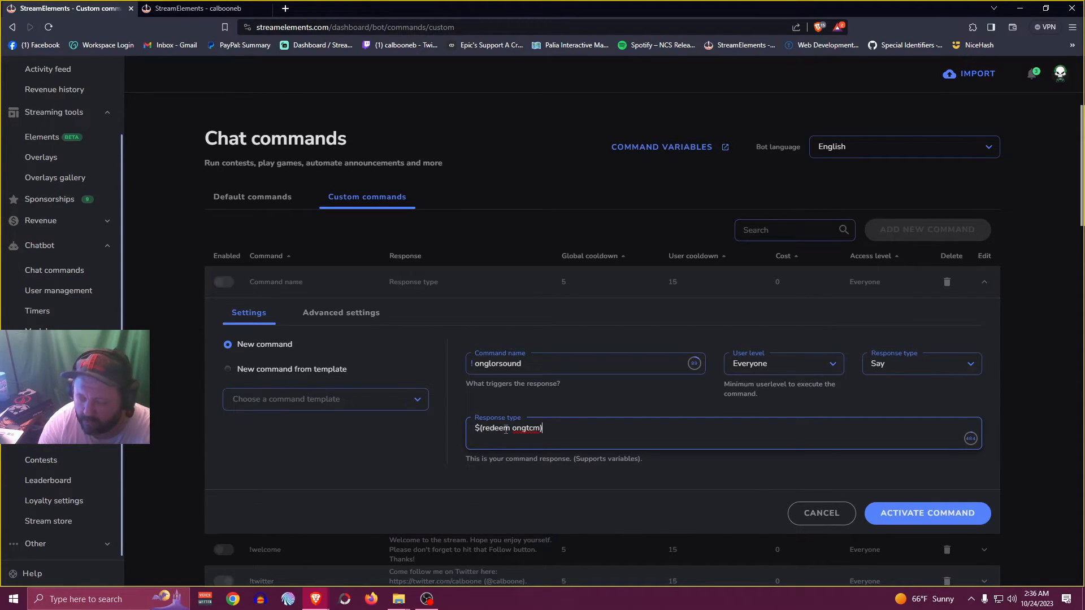
Open the new command's advanced settings, review the command keywords description and start a keyword entry
left_click(340, 314)
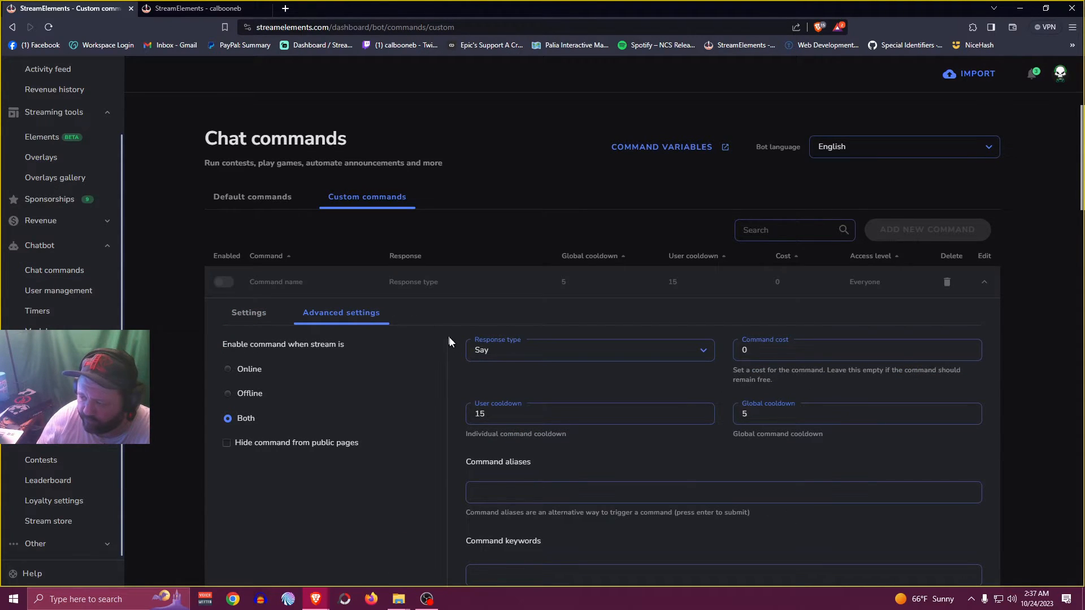
scroll(492, 366, "down", 4)
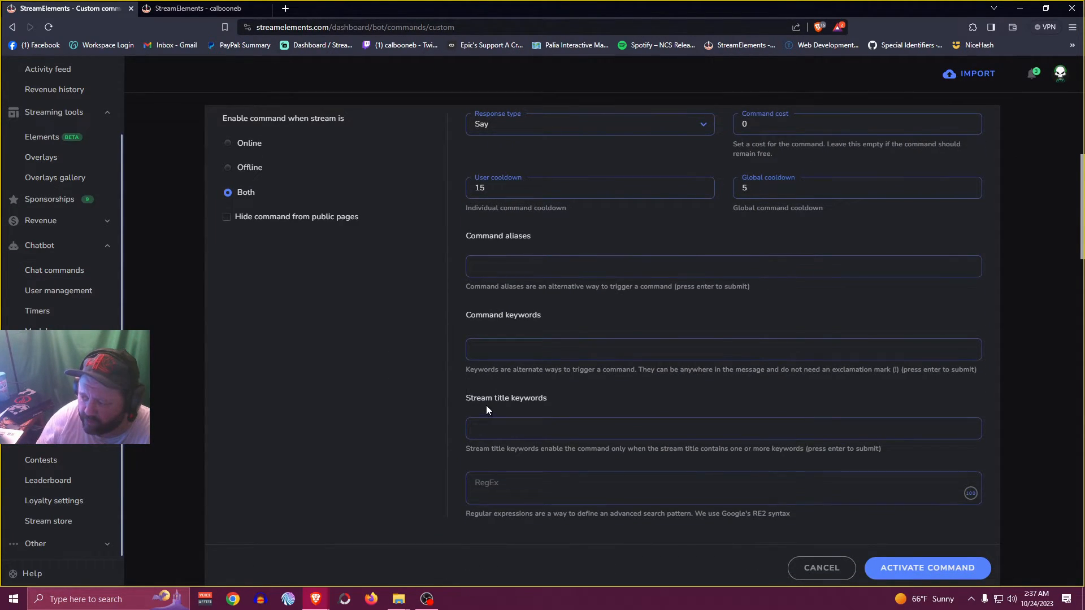
left_click_drag(474, 332, 548, 327)
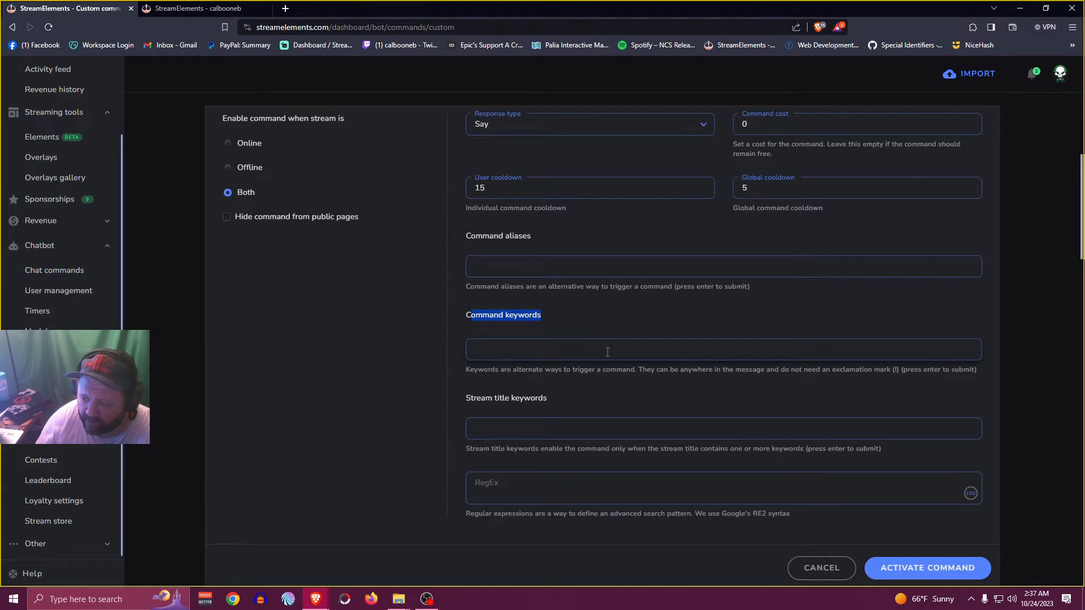
left_click_drag(637, 370, 732, 376)
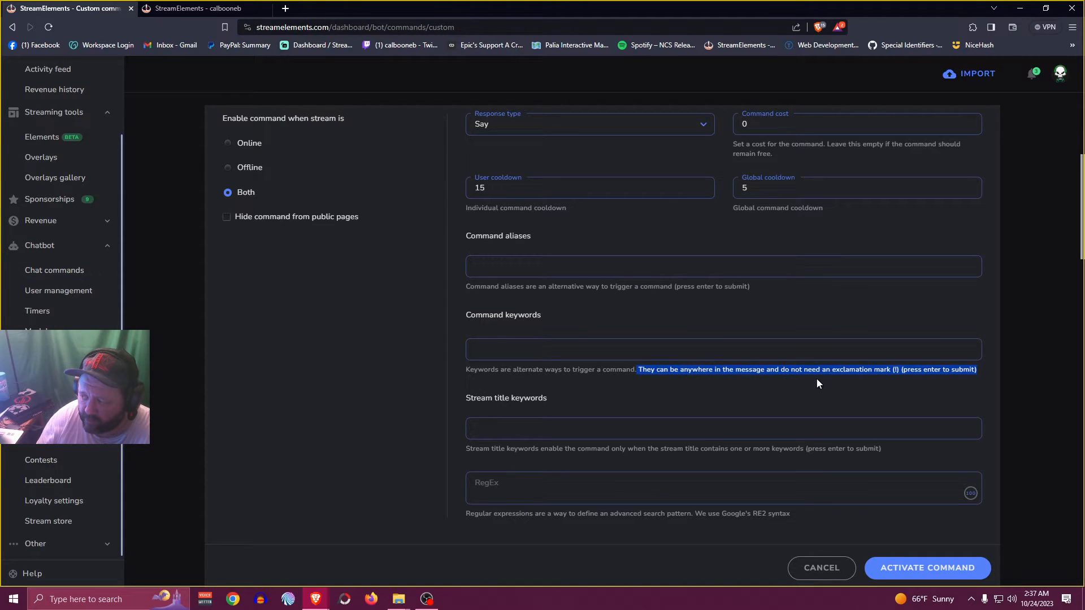
left_click_drag(875, 379, 900, 374)
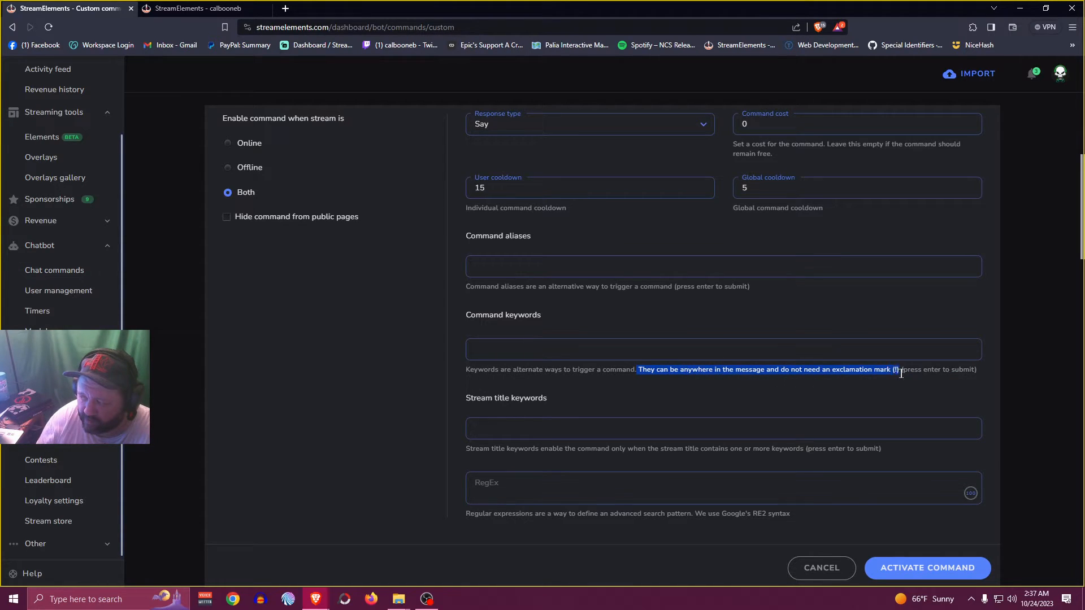
left_click(571, 348)
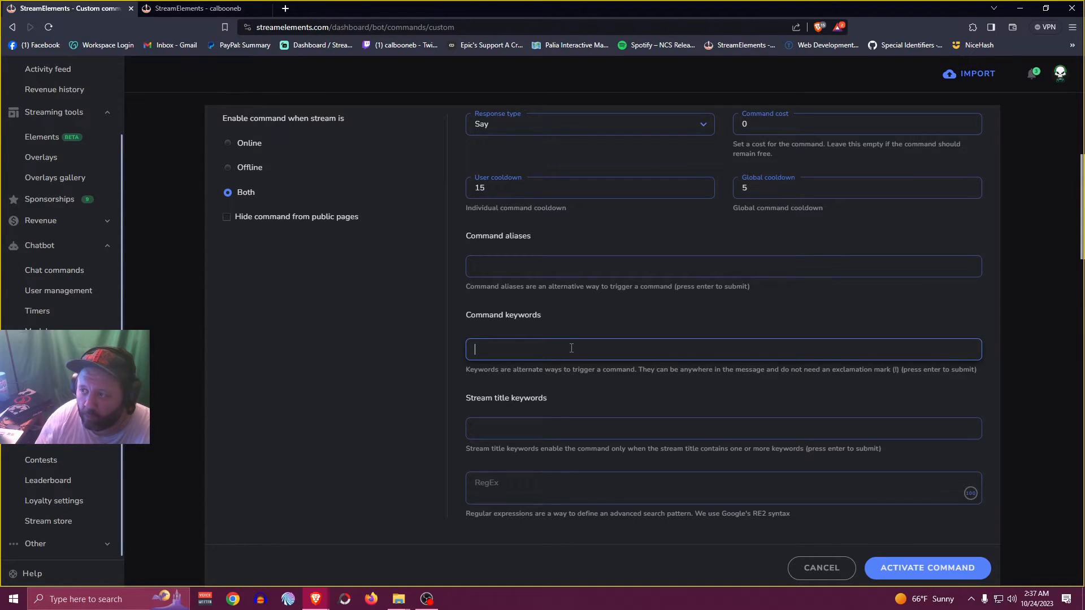
Open the Twitch channel in a new tab and look through the channel's emotes in the chat emote picker
left_click(286, 9)
left_click(40, 194)
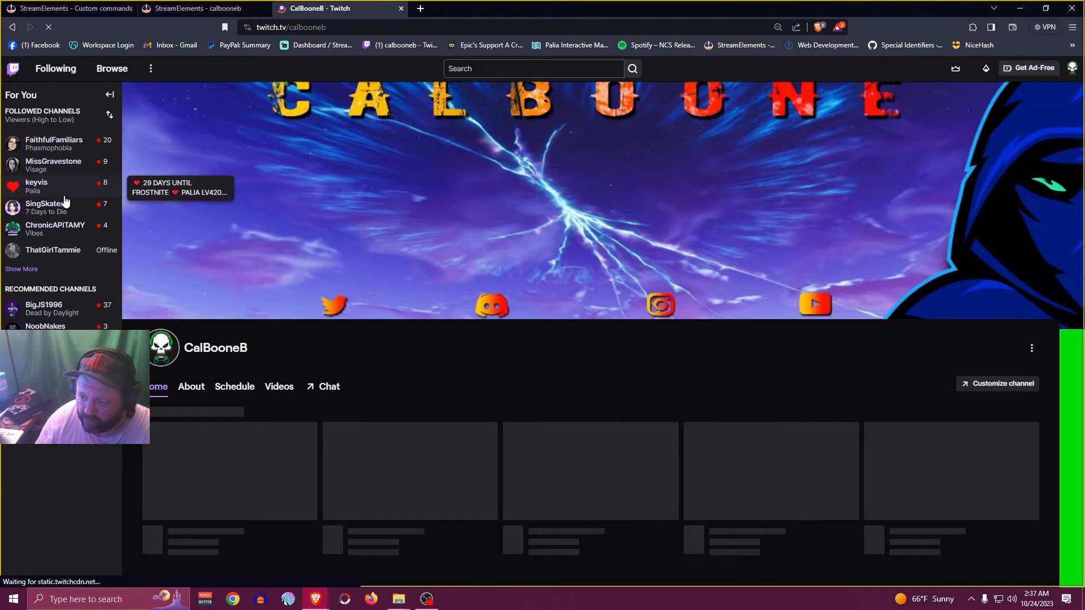
left_click(329, 433)
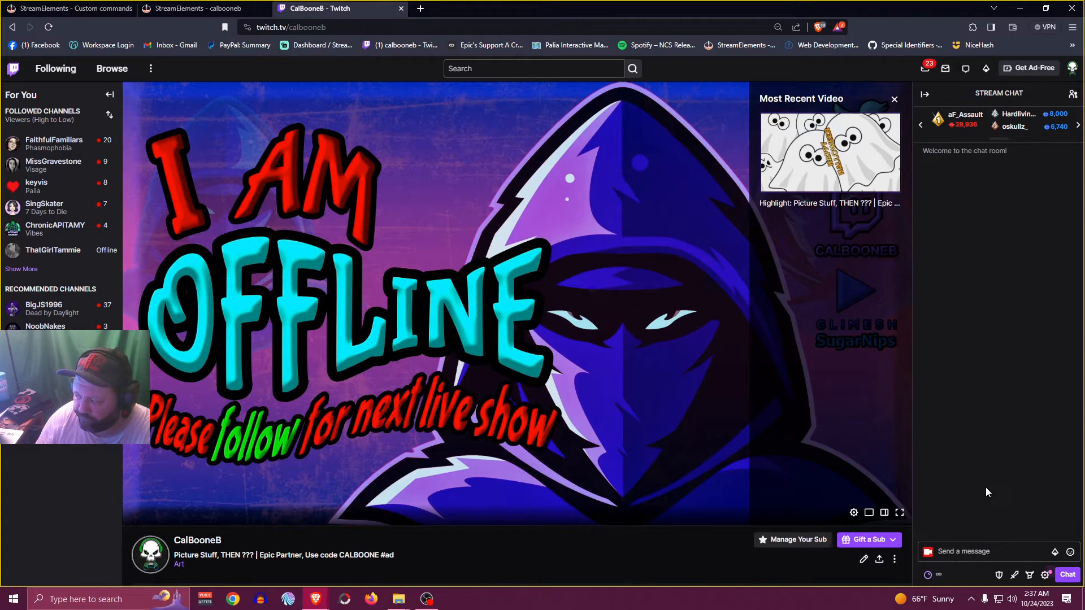
left_click(1069, 553)
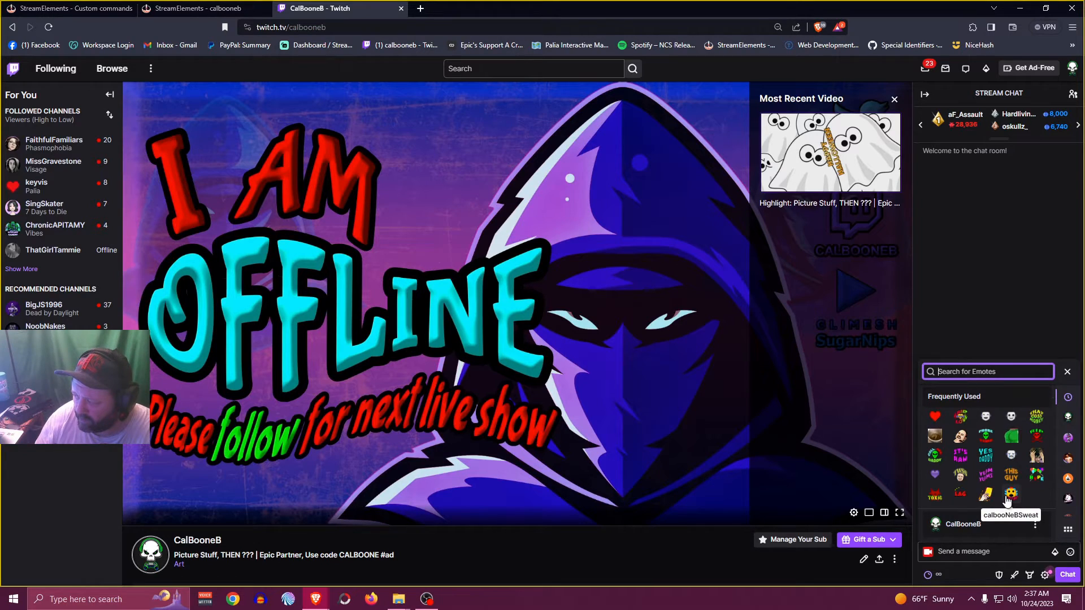
scroll(994, 460, "down", 2)
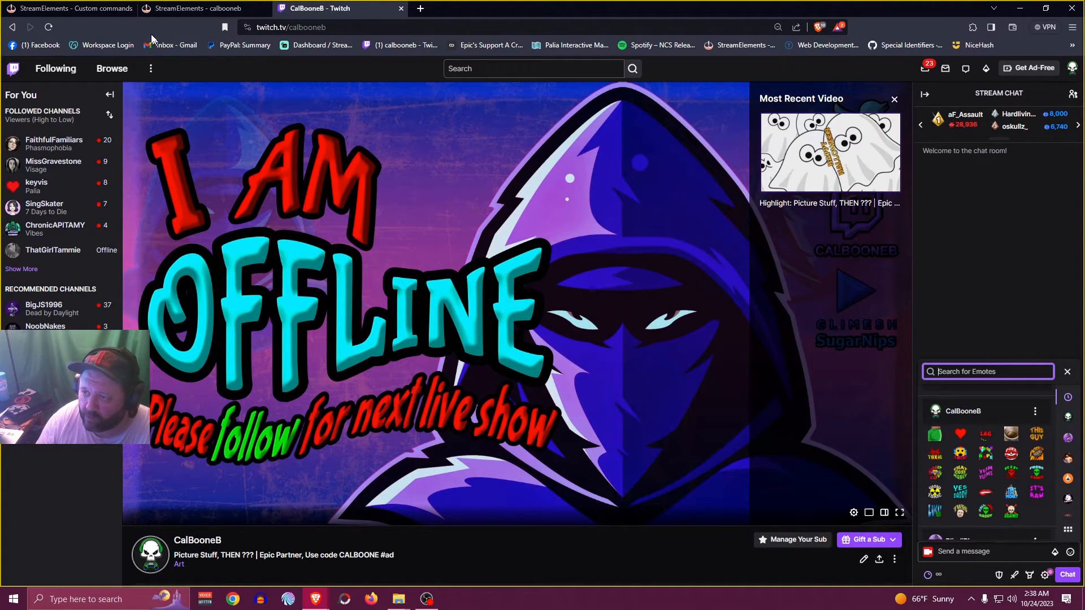
Return to the StreamElements command, add "calboonecost" as a command keyword and activate the command
left_click(107, 9)
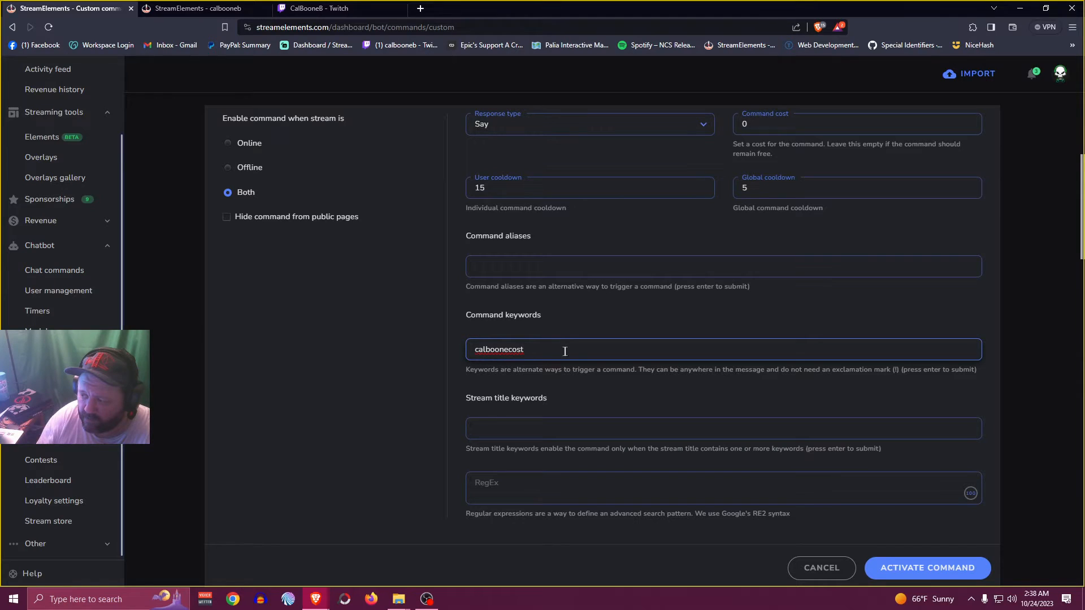
key("Return")
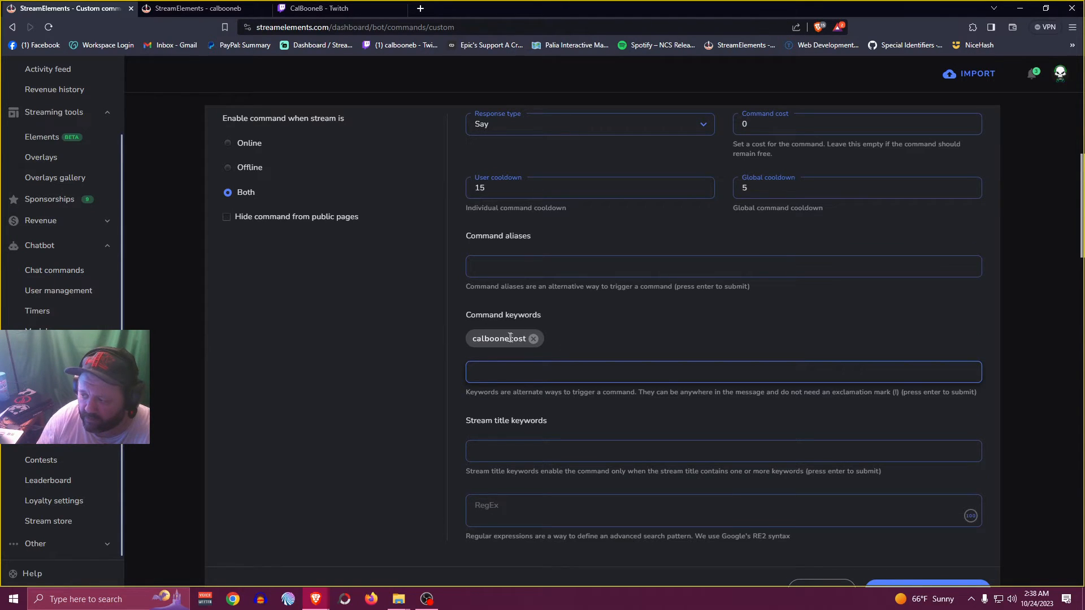
scroll(768, 389, "down", 3)
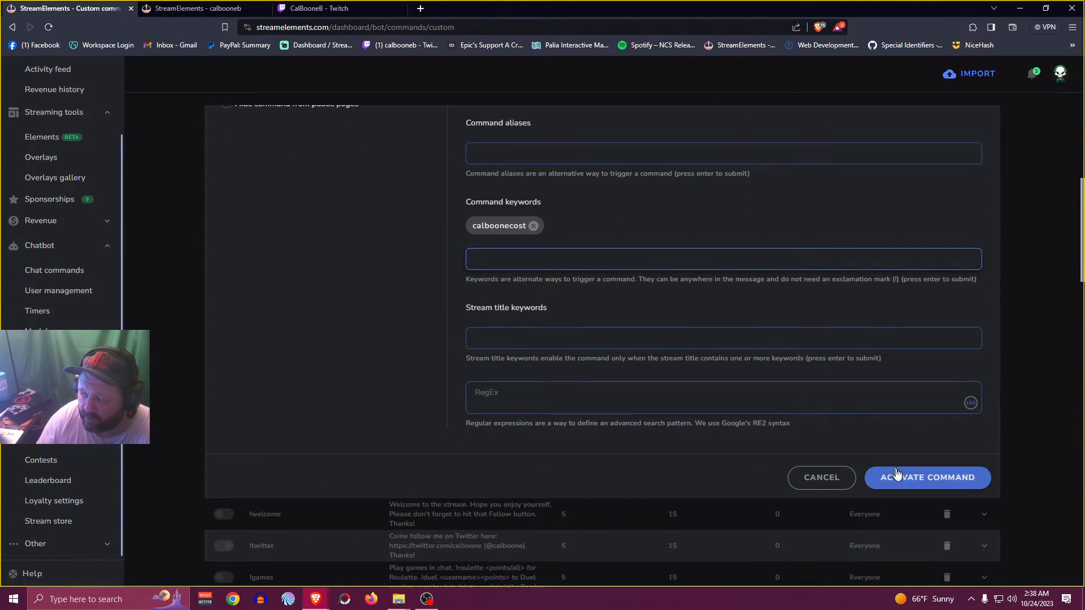
left_click(915, 479)
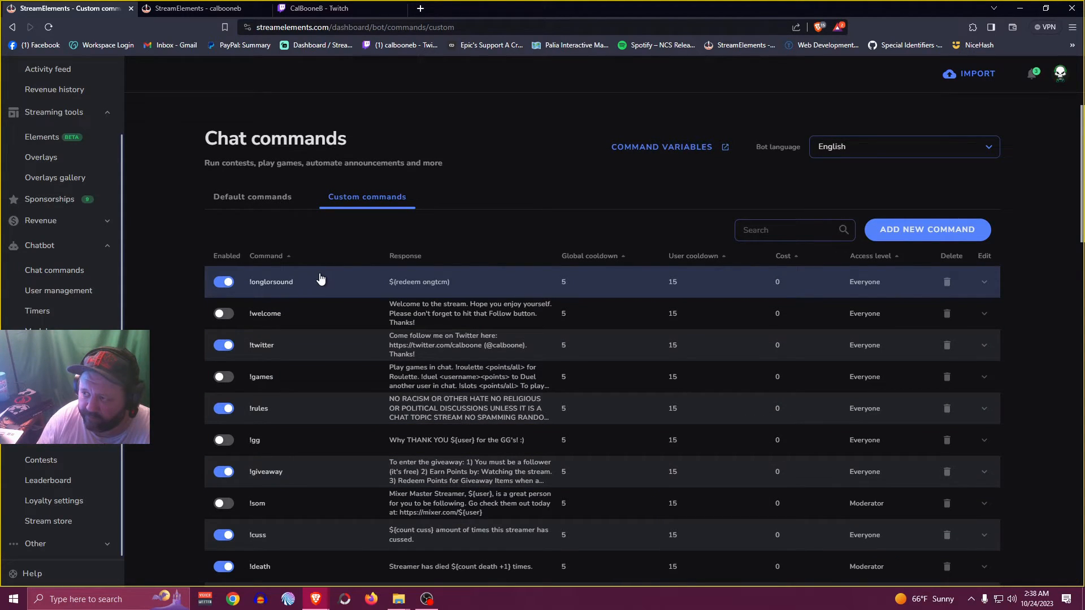
Switch to the Twitch channel page and place its restored browser window in front of OBS Studio
left_click(367, 10)
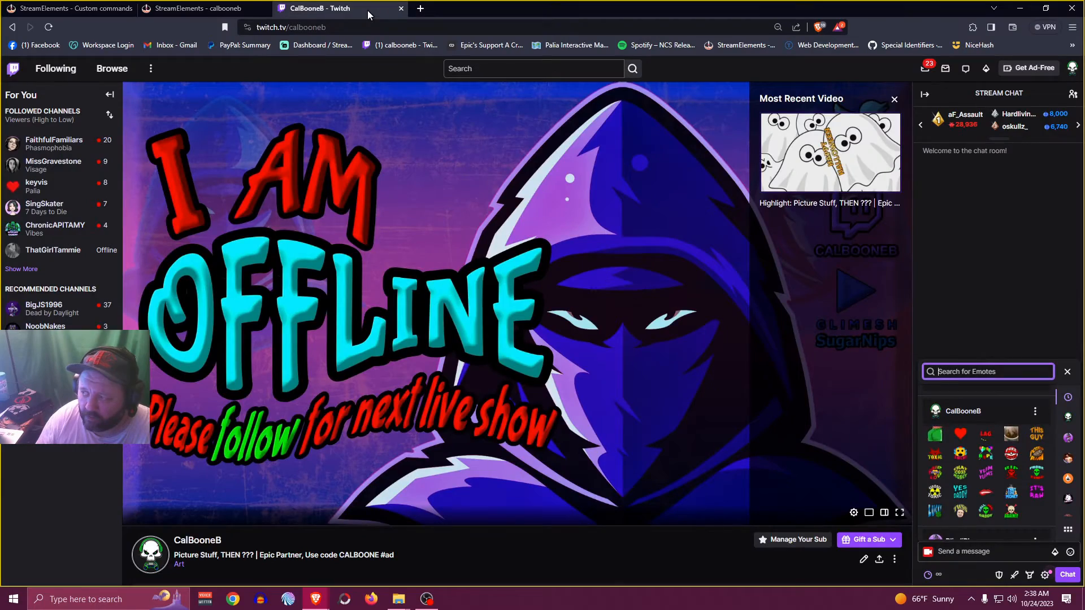
double_click(502, 11)
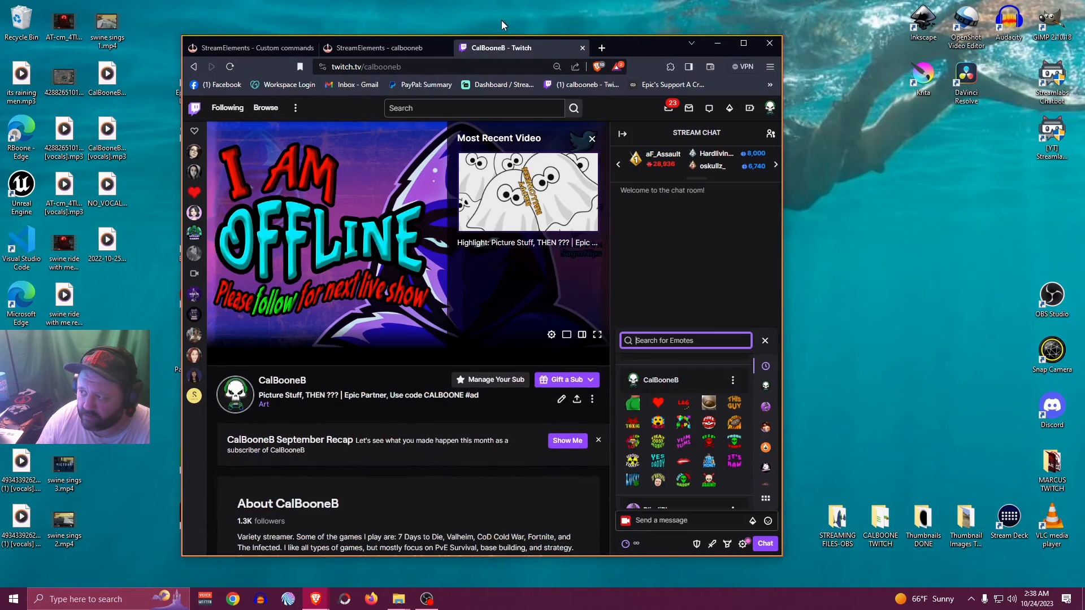
left_click(427, 600)
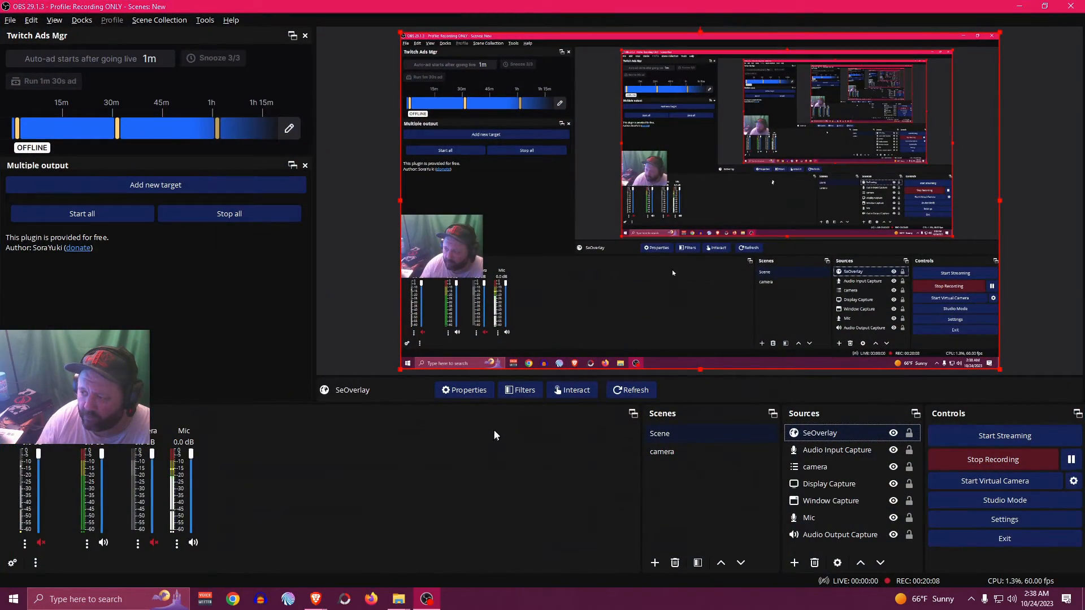
left_click(318, 599)
left_click(360, 556)
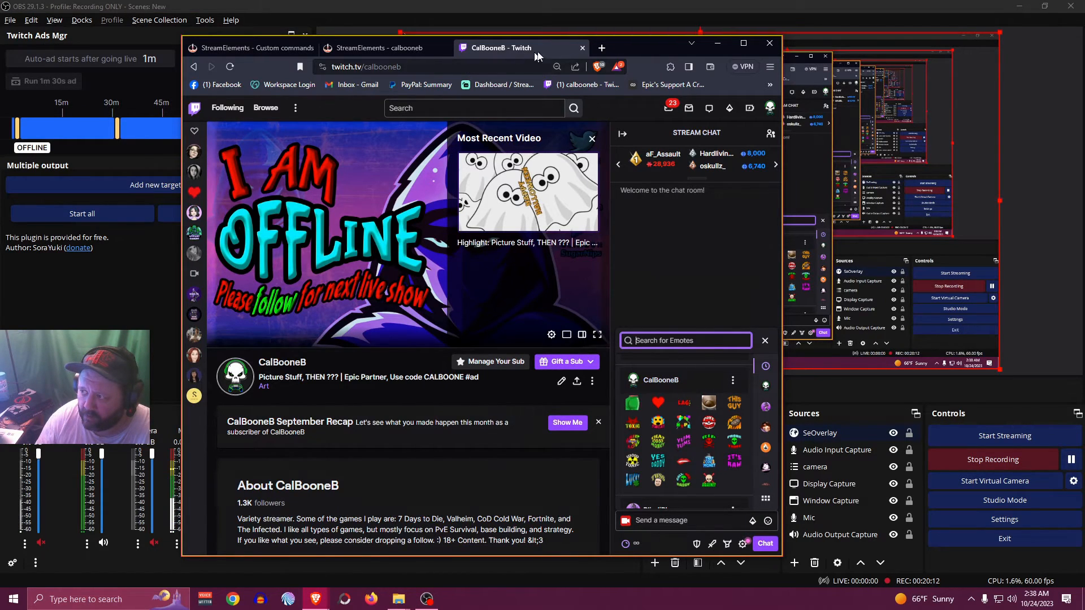
left_click_drag(640, 44, 662, 46)
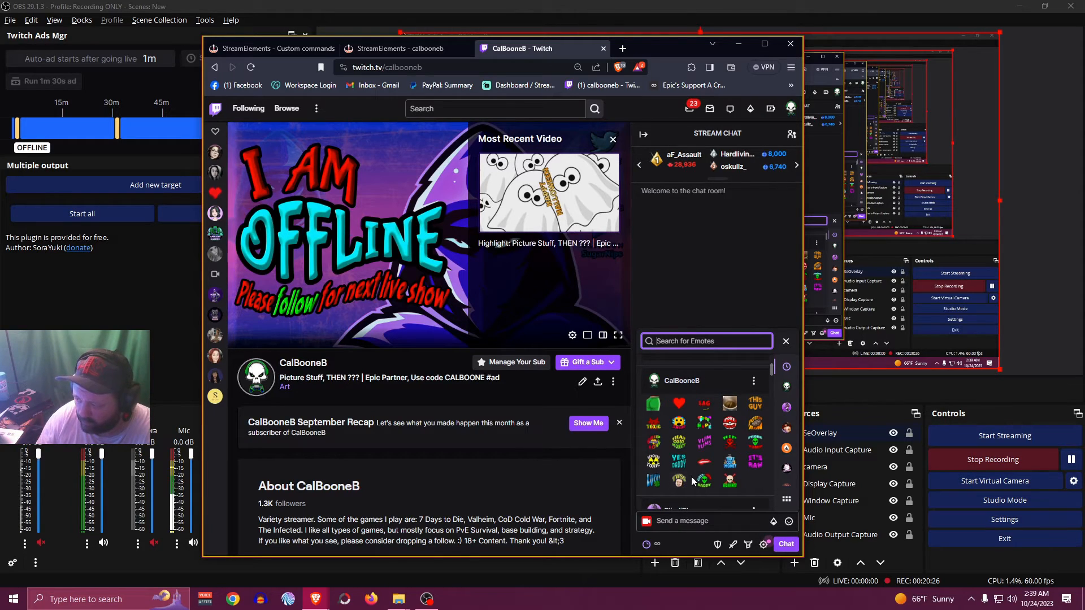
Send the calbooNecost emote in the stream chat to test the keyword trigger
left_click(729, 462)
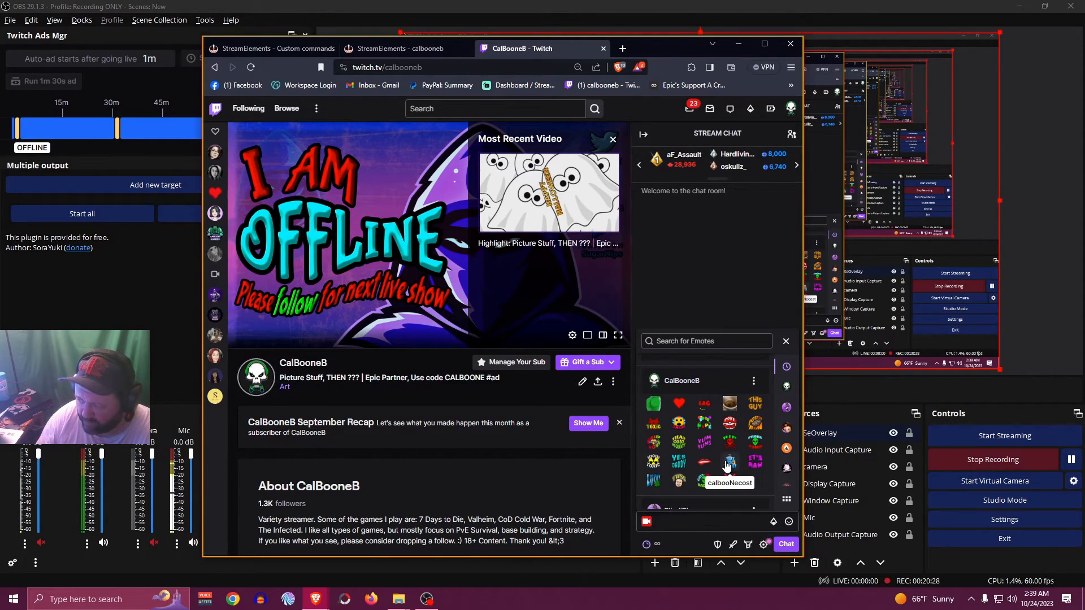
left_click(786, 546)
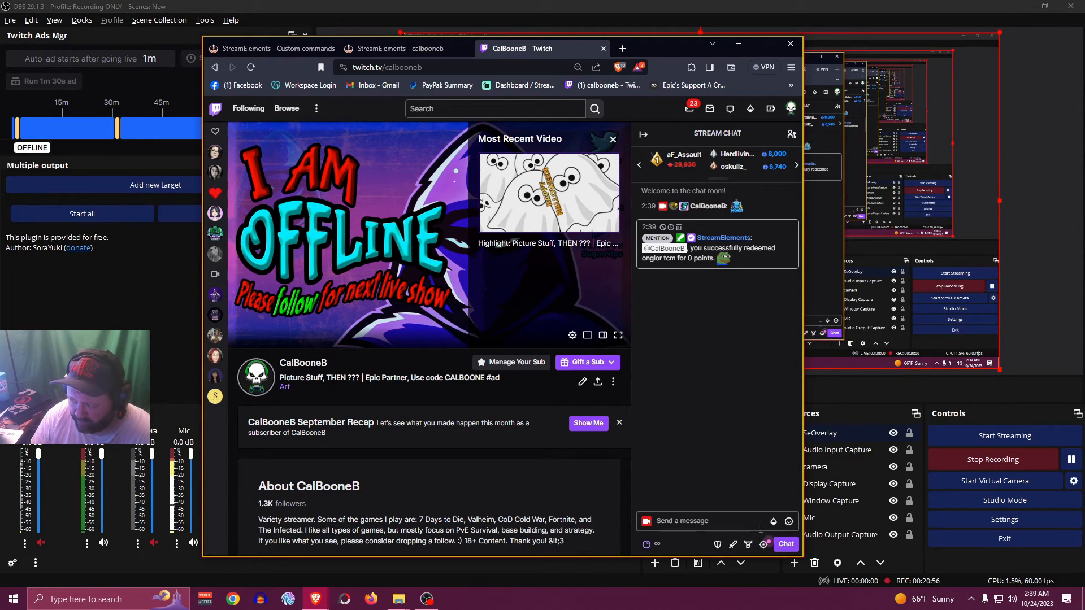
Send one chat message combining the calbooNecost emote, the calbooNebCostMoney emote and a third channel emote
left_click(788, 521)
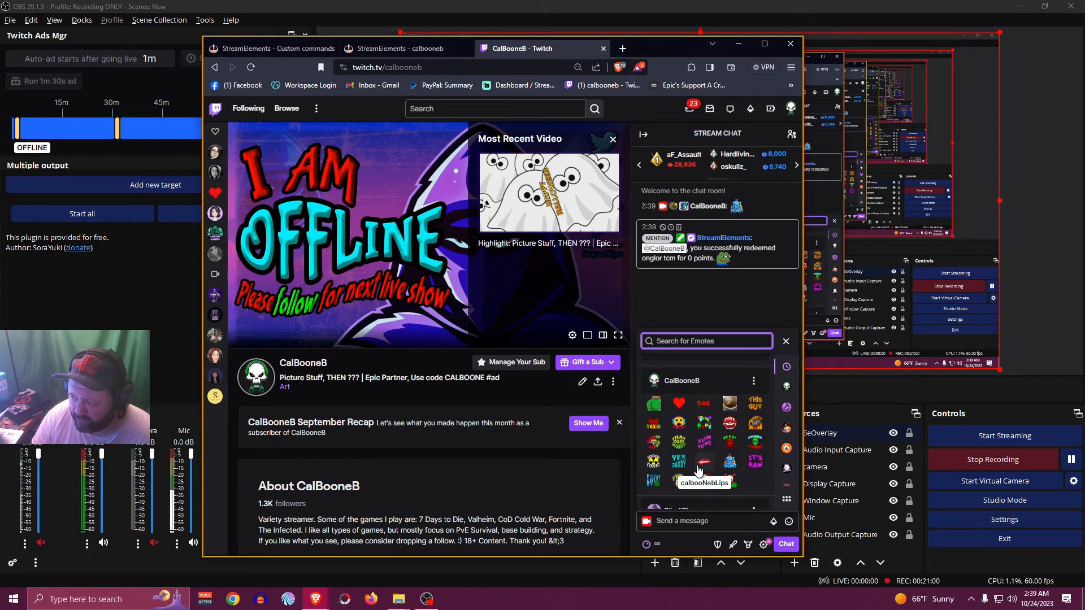
left_click(730, 462)
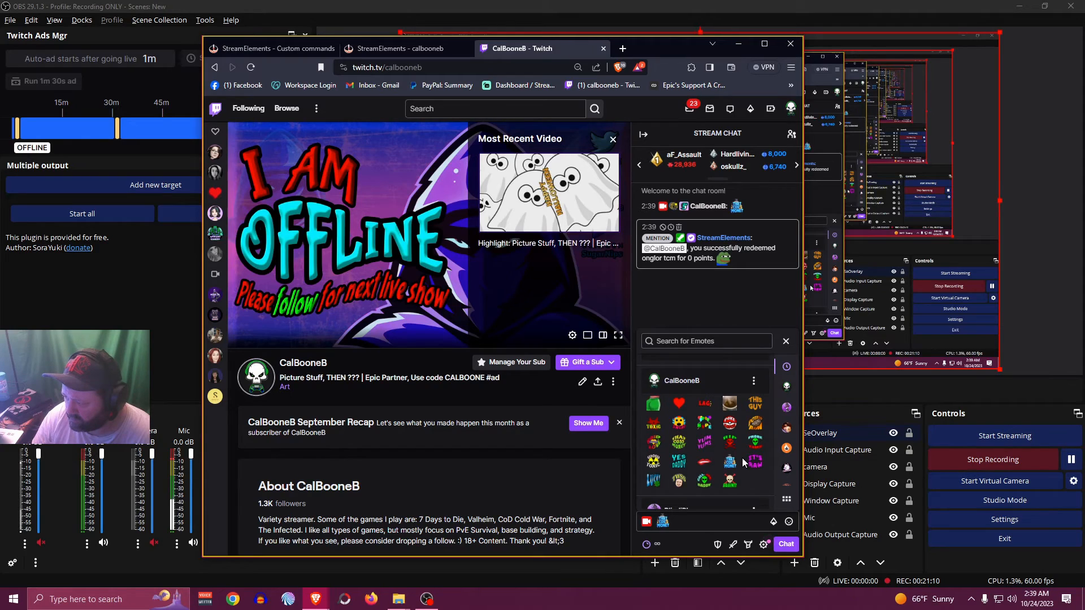
left_click(677, 445)
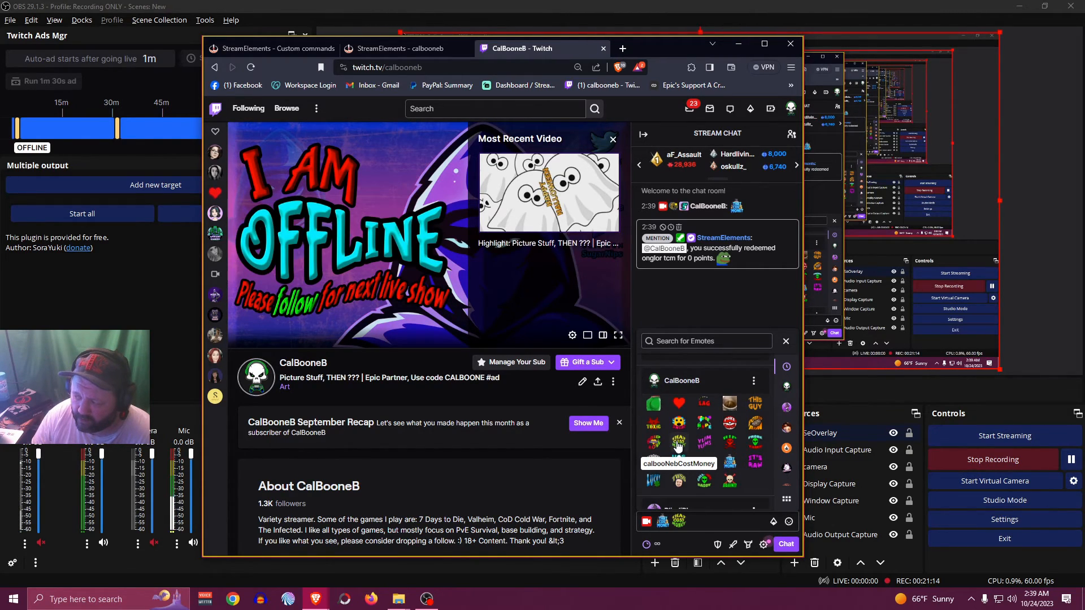
left_click(730, 407)
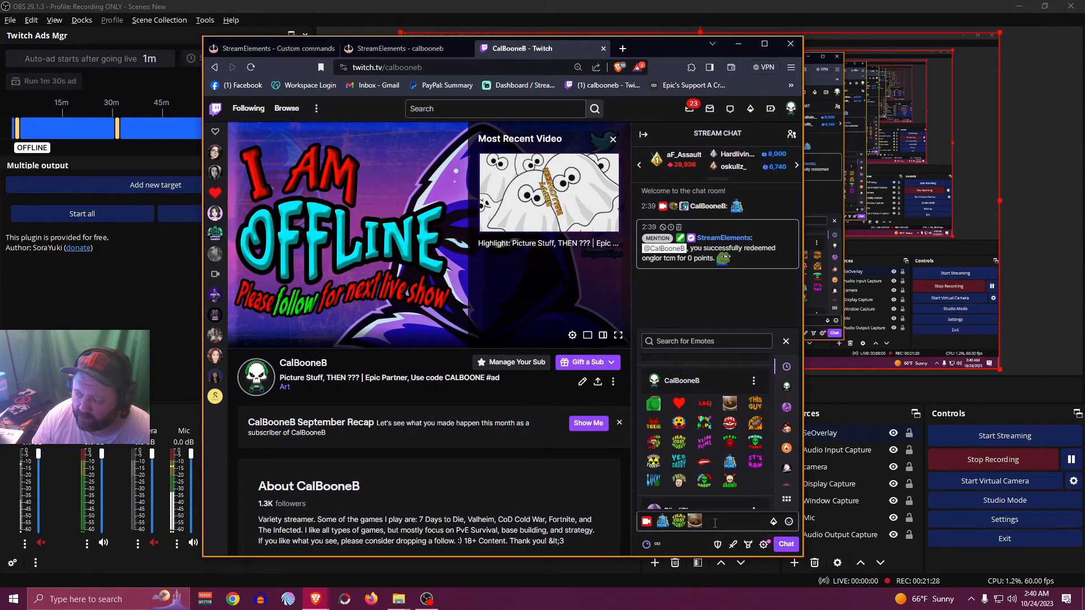
left_click(785, 341)
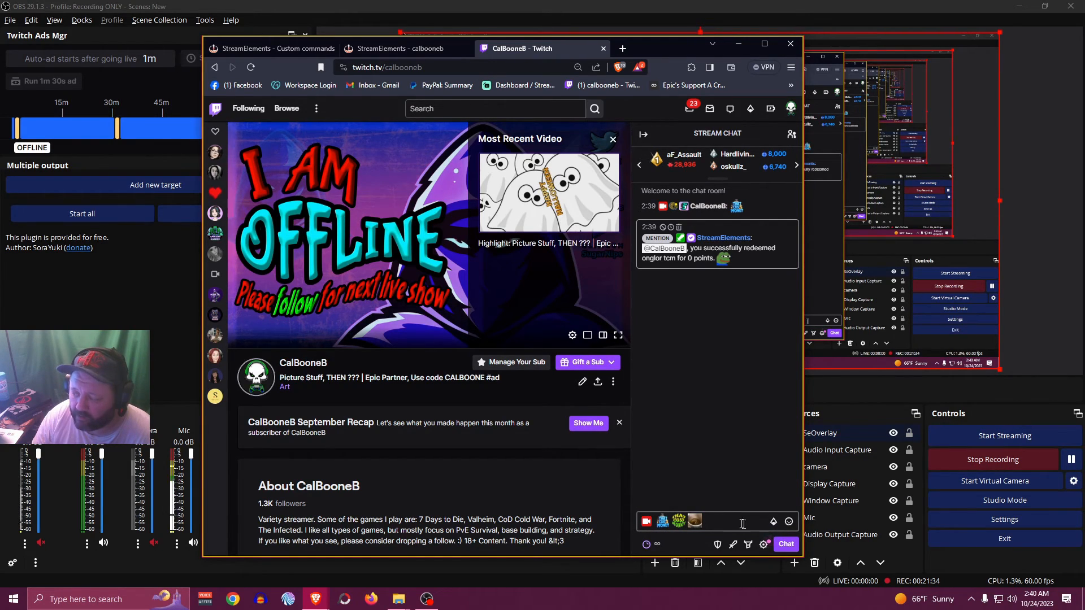
key("Return")
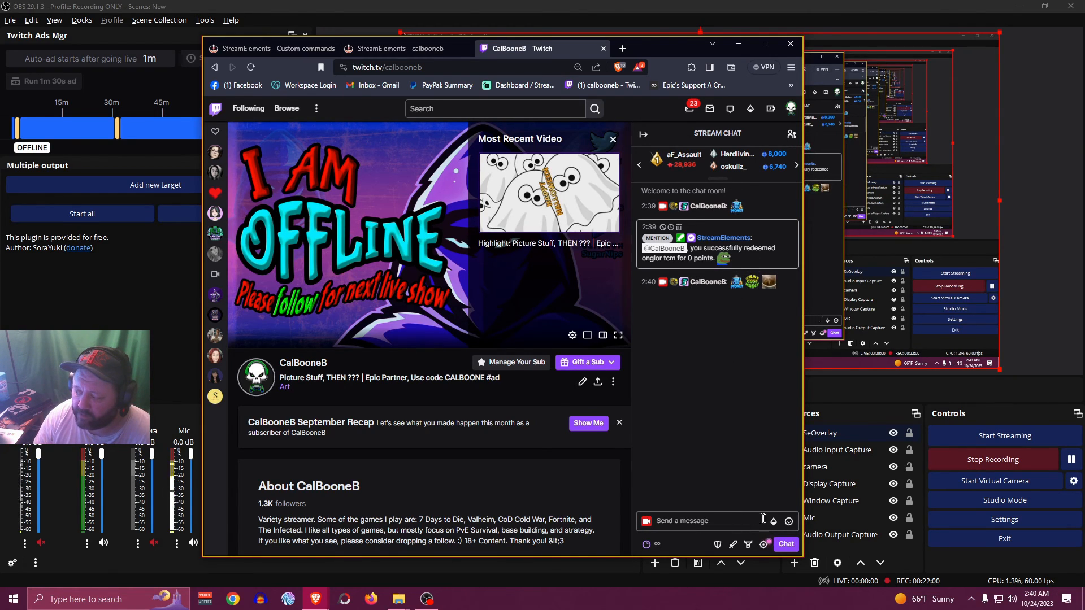
Send the calbooNebCostMoney emote on its own in the stream chat
left_click(788, 521)
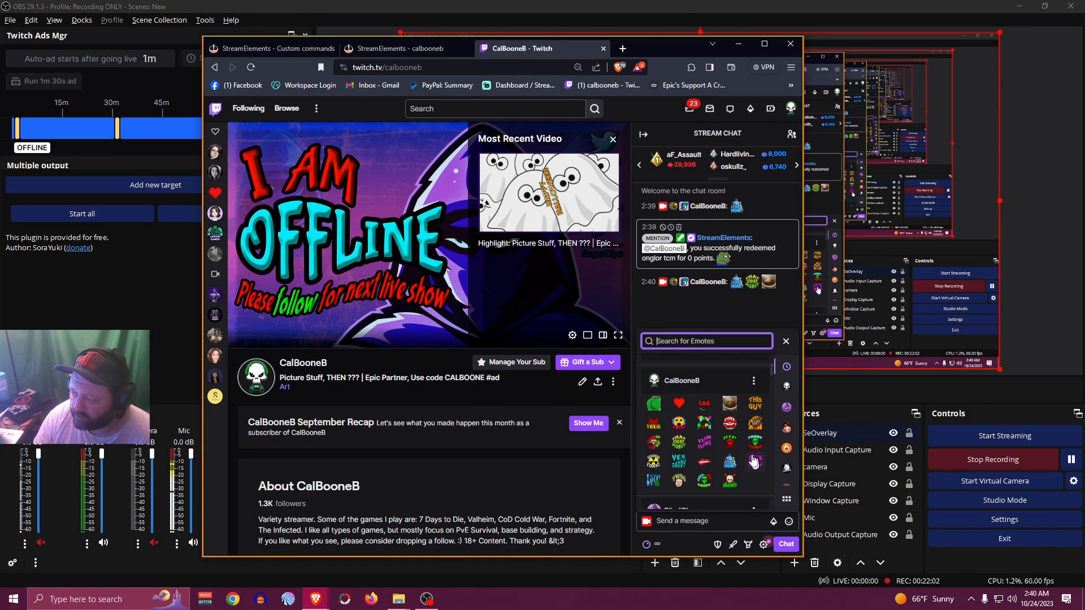
left_click(682, 448)
left_click(786, 544)
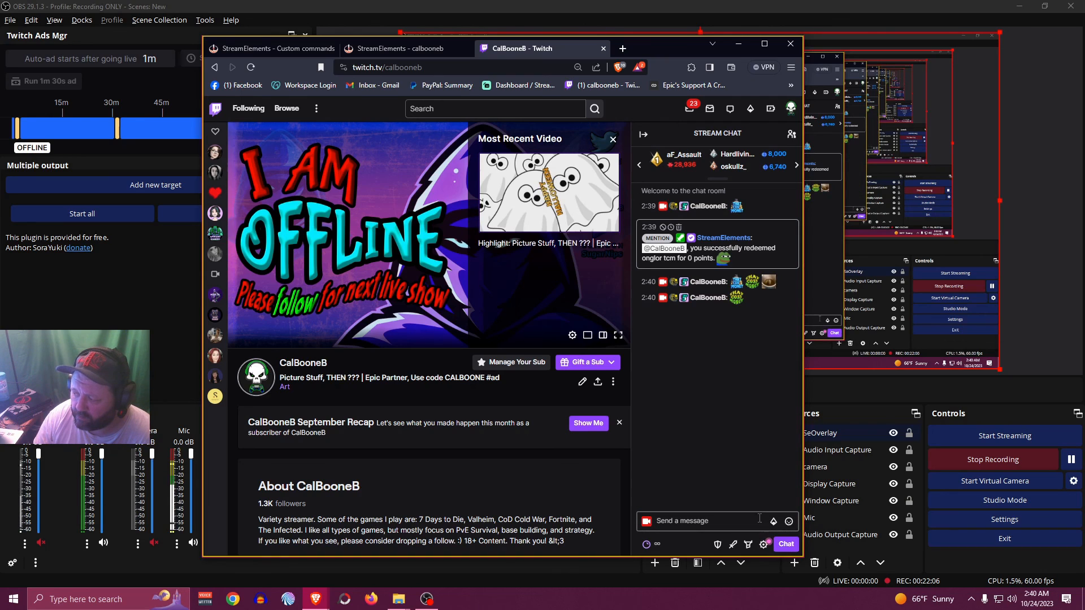